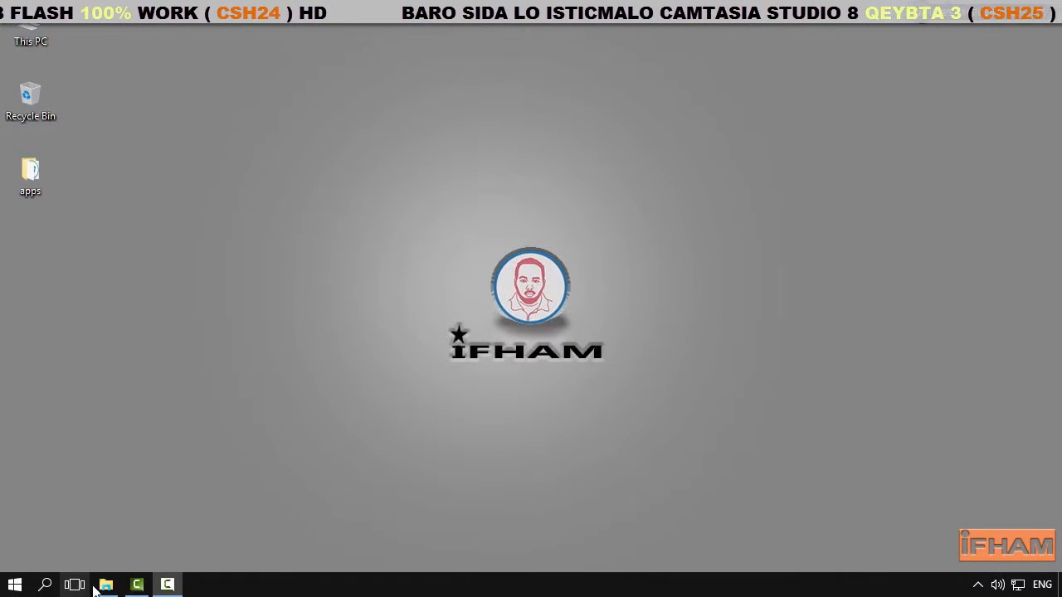
# Switch to Camtasia Studio and place ZOOM0014.WAV on Track 2 so that it begins at the very start of the timeline.
pyautogui.click(138, 585)
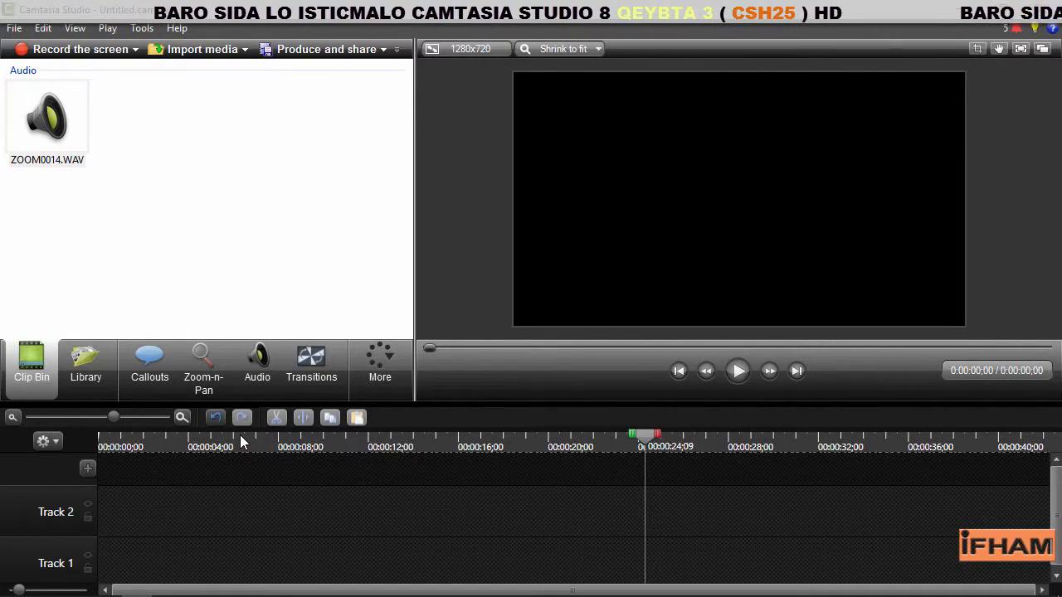
pyautogui.click(46, 113)
pyautogui.moveTo(120, 507); pyautogui.dragTo(121, 508)
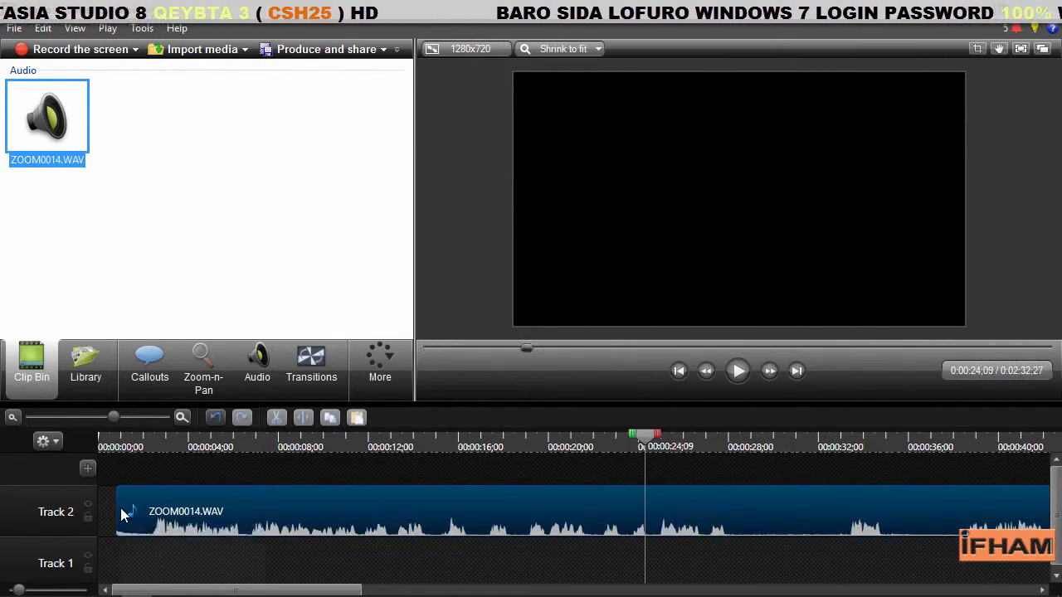
pyautogui.moveTo(237, 510); pyautogui.dragTo(100, 508)
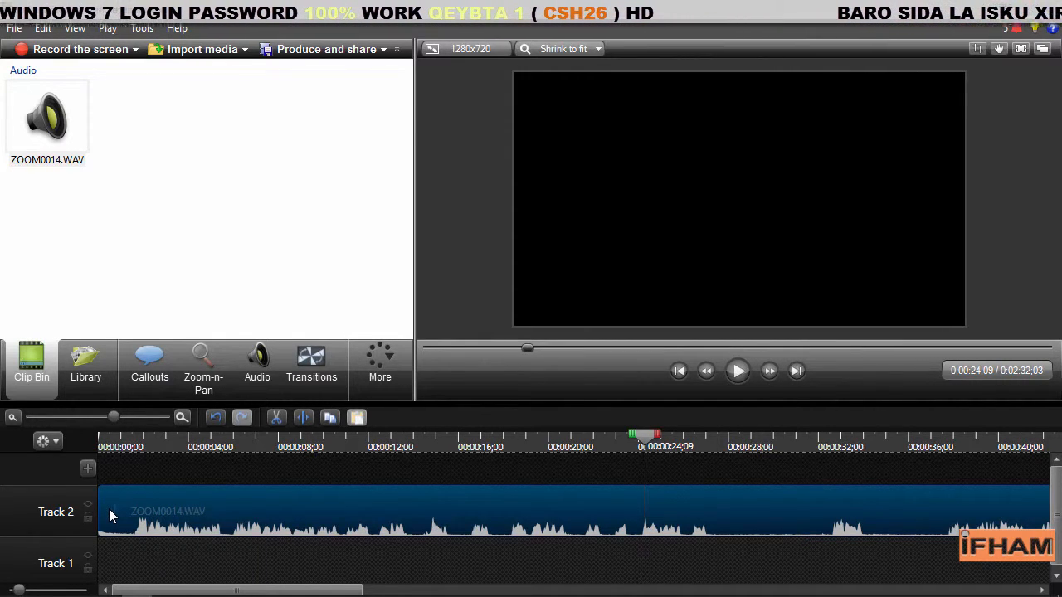
# Play the opening seconds of the unprocessed audio and return the playhead to the start of the timeline.
pyautogui.moveTo(651, 435); pyautogui.dragTo(70, 438)
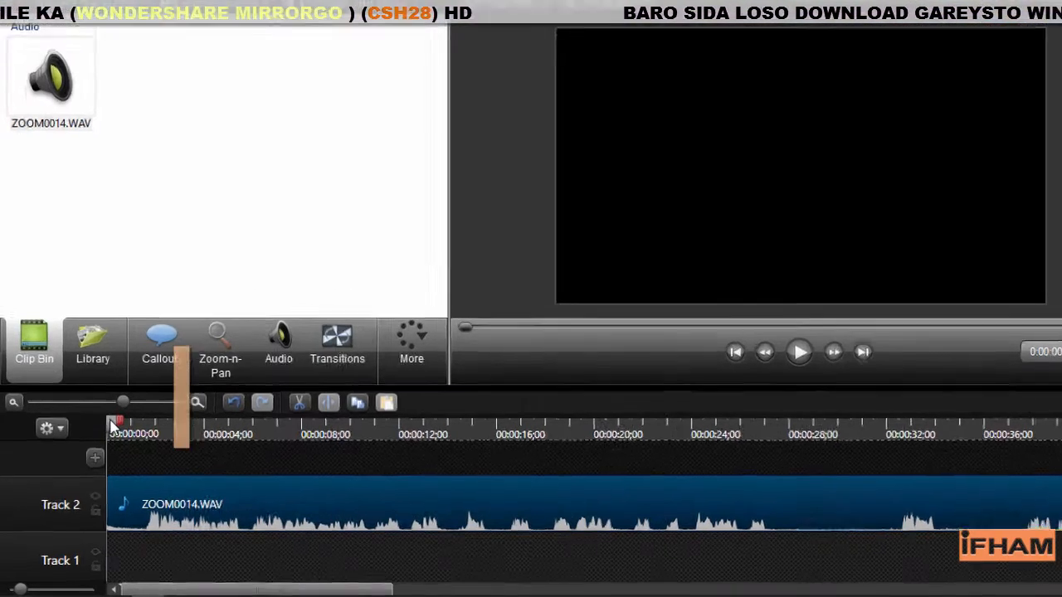
pyautogui.moveTo(105, 435); pyautogui.dragTo(134, 436)
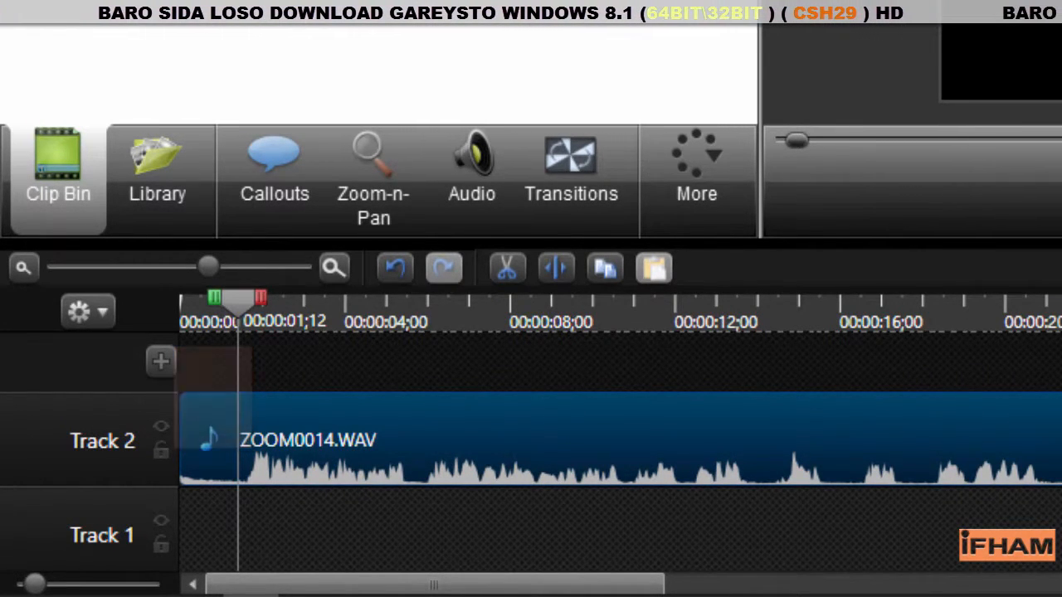
pyautogui.moveTo(259, 283); pyautogui.dragTo(148, 316)
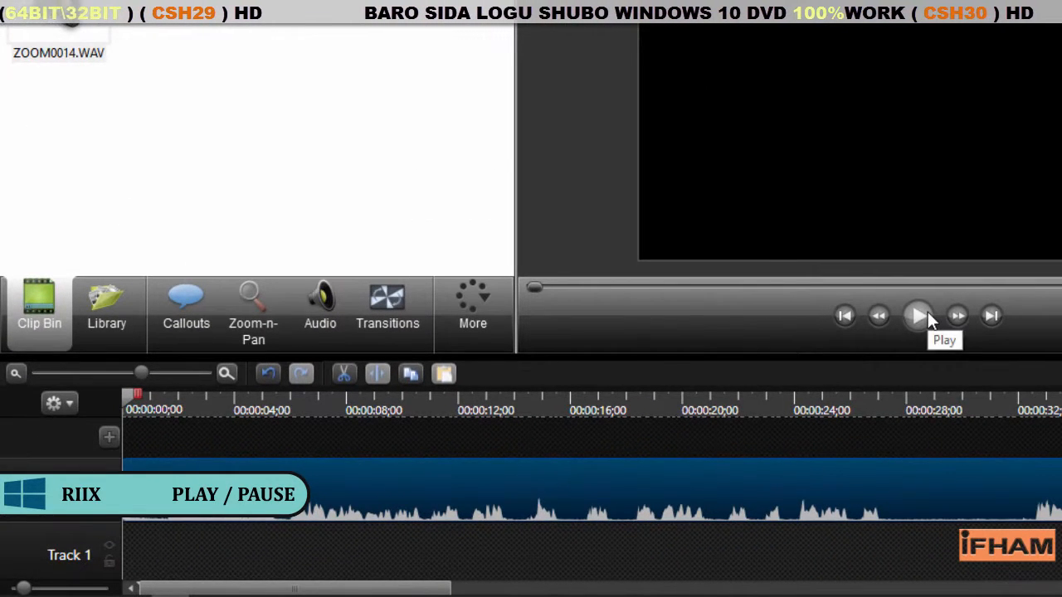
pyautogui.click(929, 319)
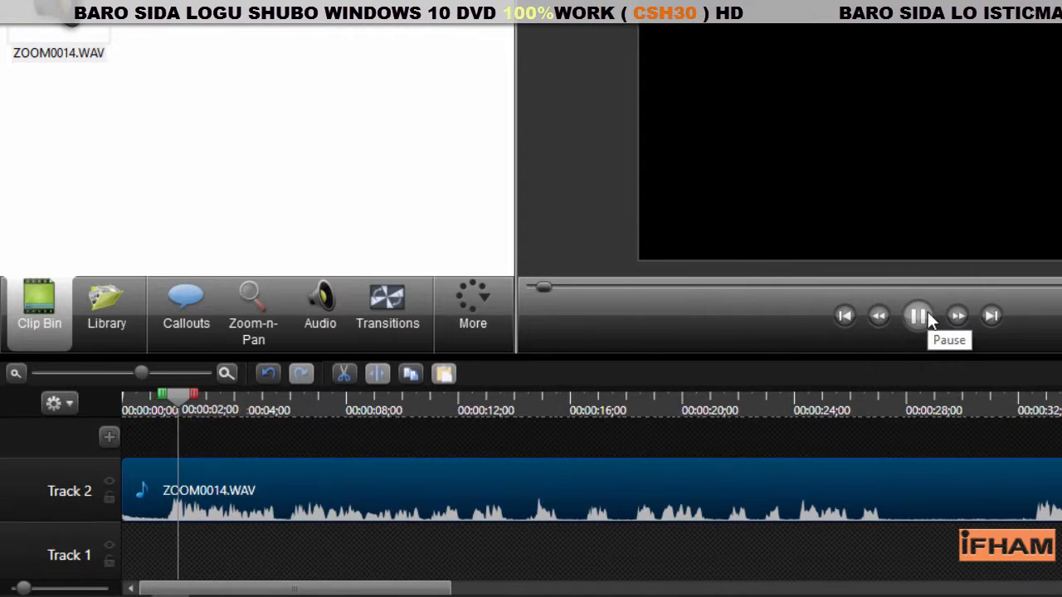
pyautogui.click(927, 317)
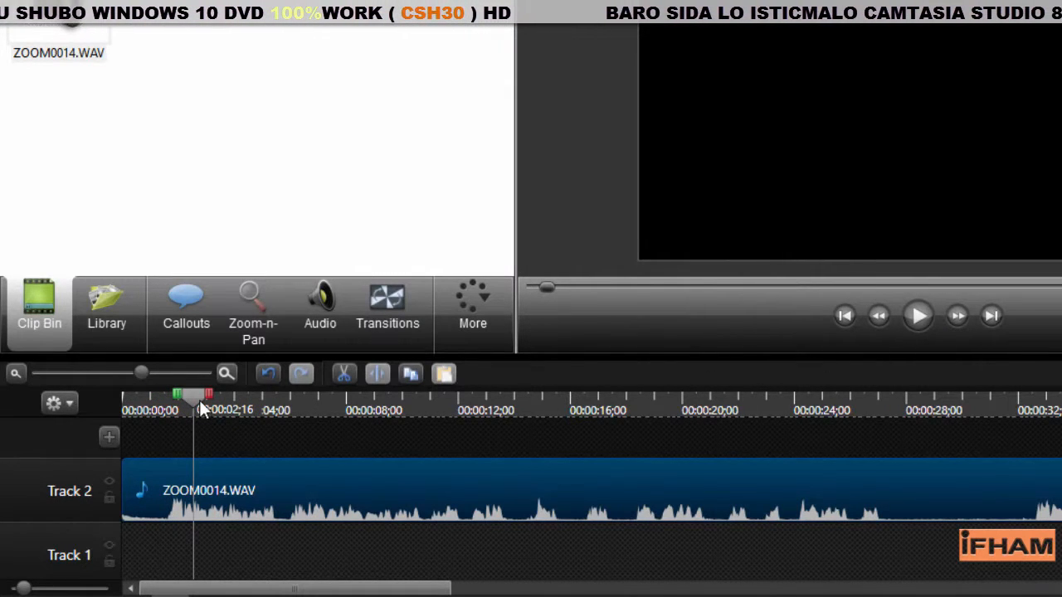
pyautogui.moveTo(199, 400); pyautogui.dragTo(130, 408)
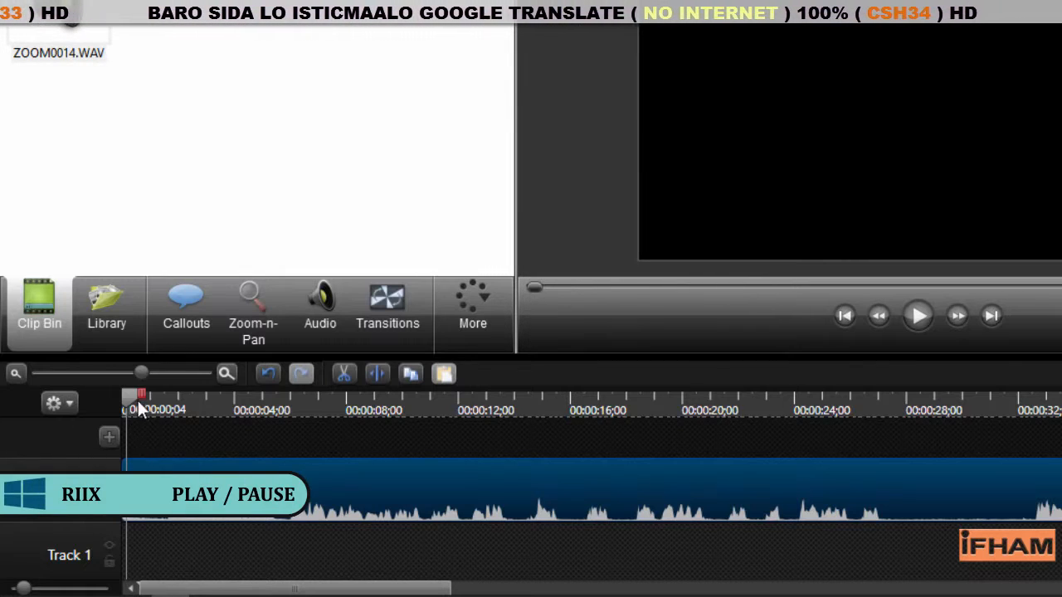
pyautogui.click(131, 404)
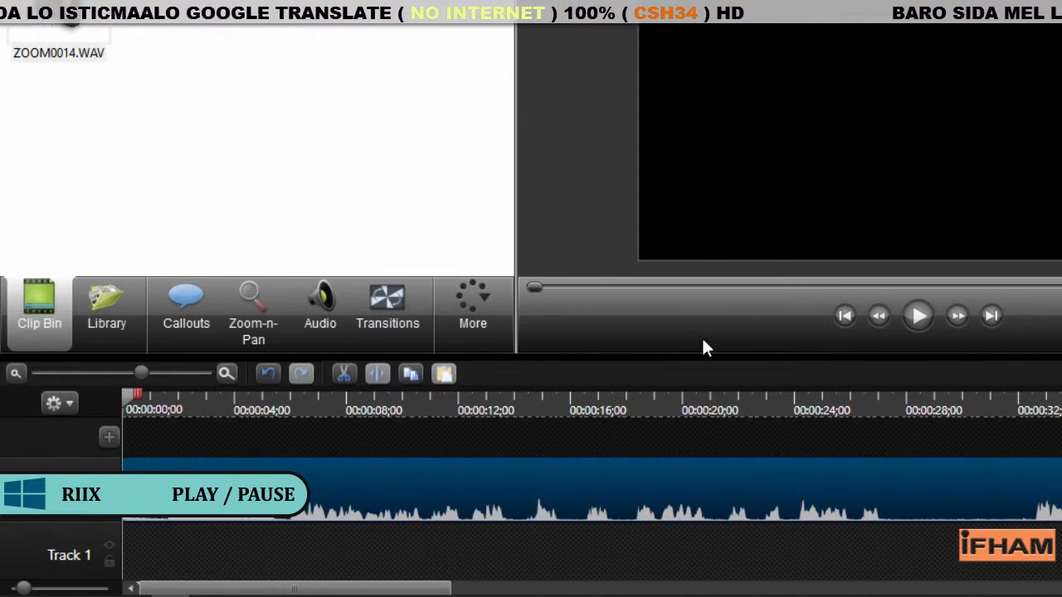
pyautogui.click(919, 316)
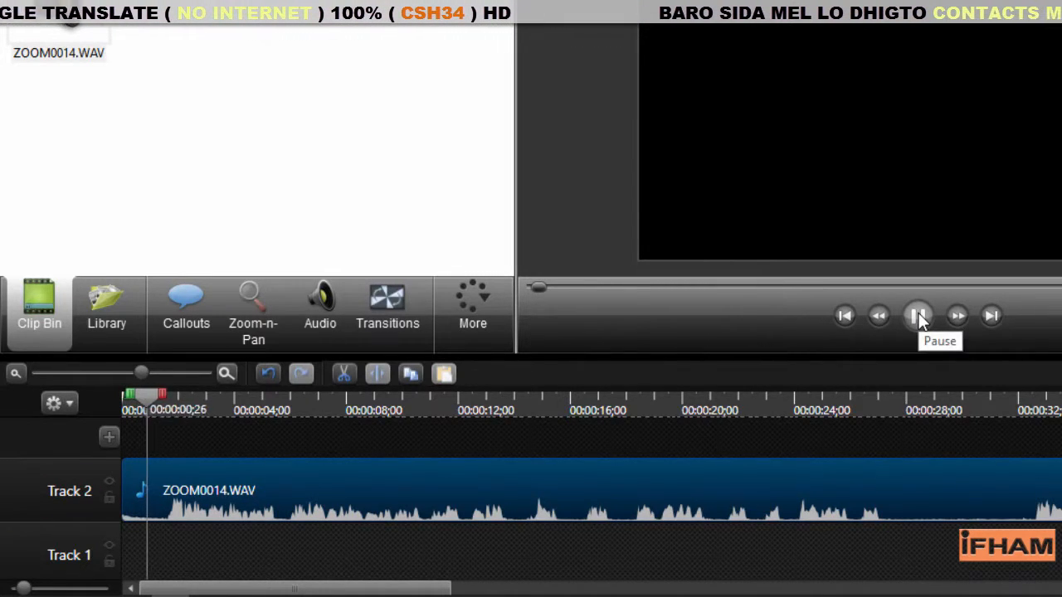
pyautogui.click(919, 316)
pyautogui.moveTo(159, 391); pyautogui.dragTo(114, 403)
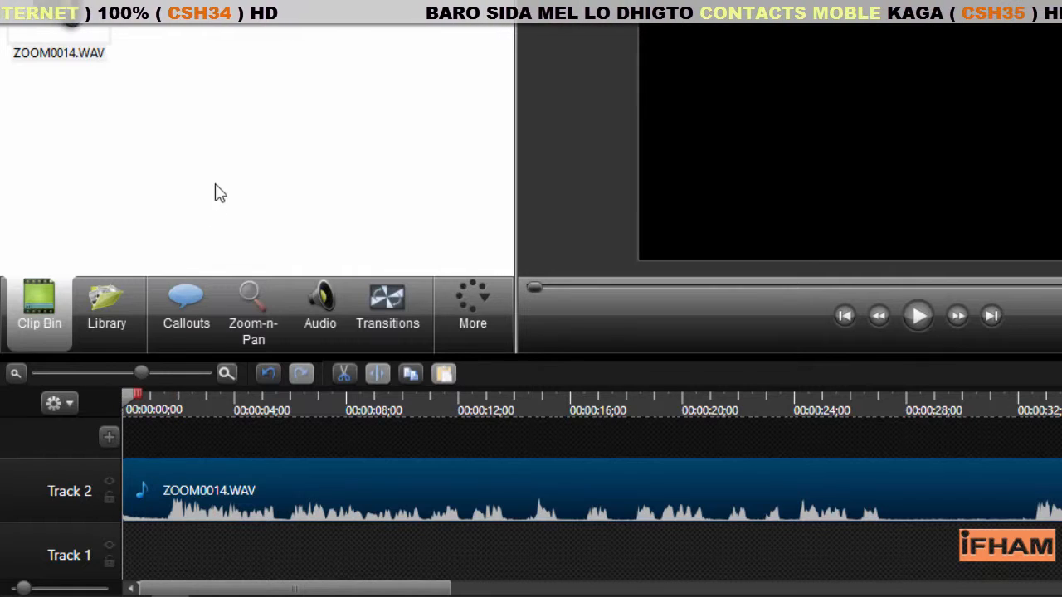
# Enable noise removal on the ZOOM0014.WAV clip and play its first seconds to hear the effect.
pyautogui.click(325, 306)
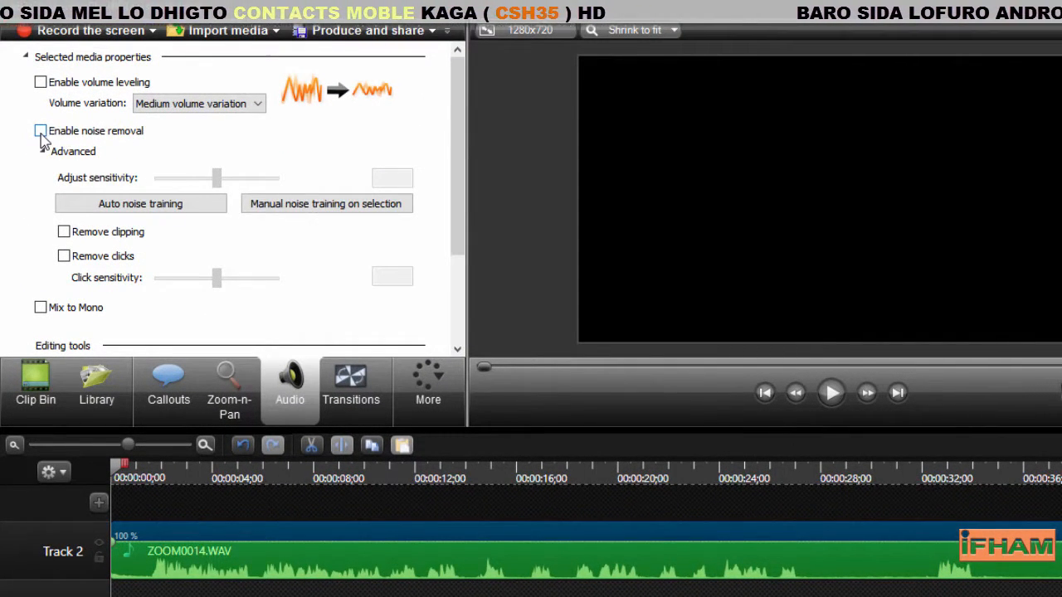
pyautogui.click(40, 131)
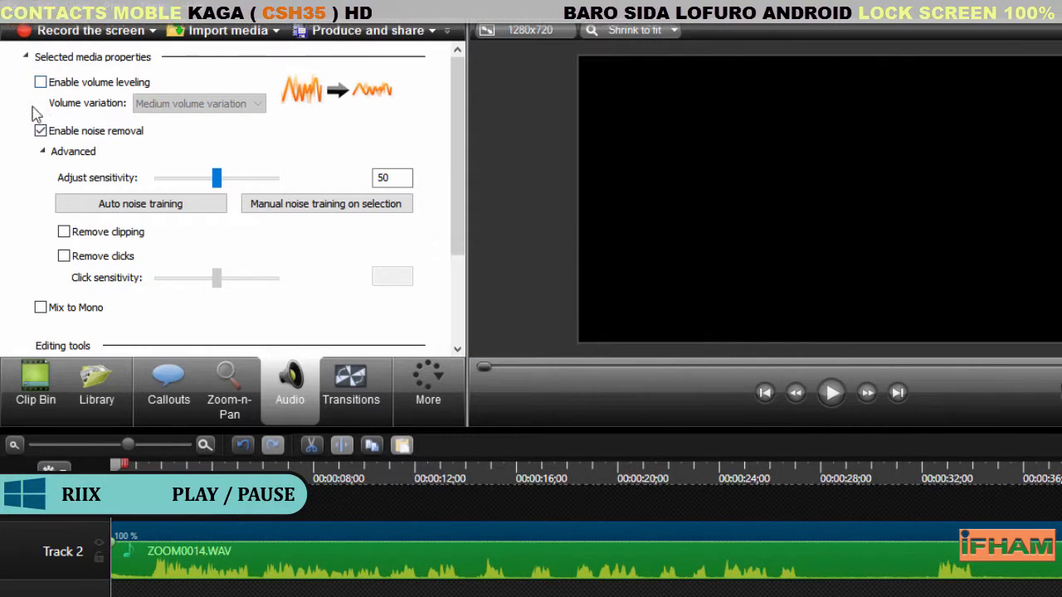
pyautogui.click(833, 394)
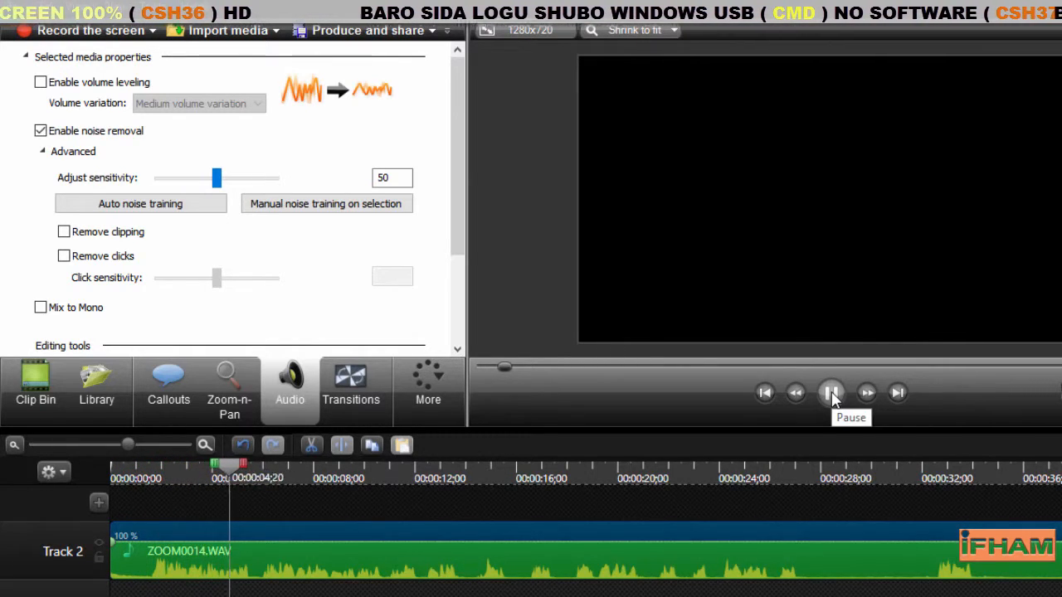
pyautogui.click(832, 394)
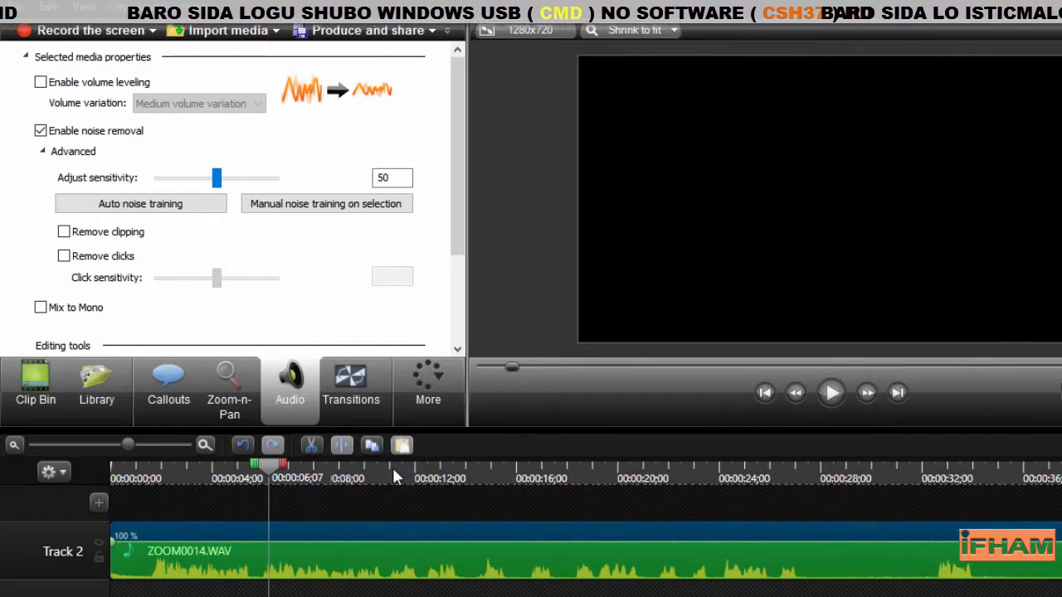
pyautogui.moveTo(274, 471); pyautogui.dragTo(132, 473)
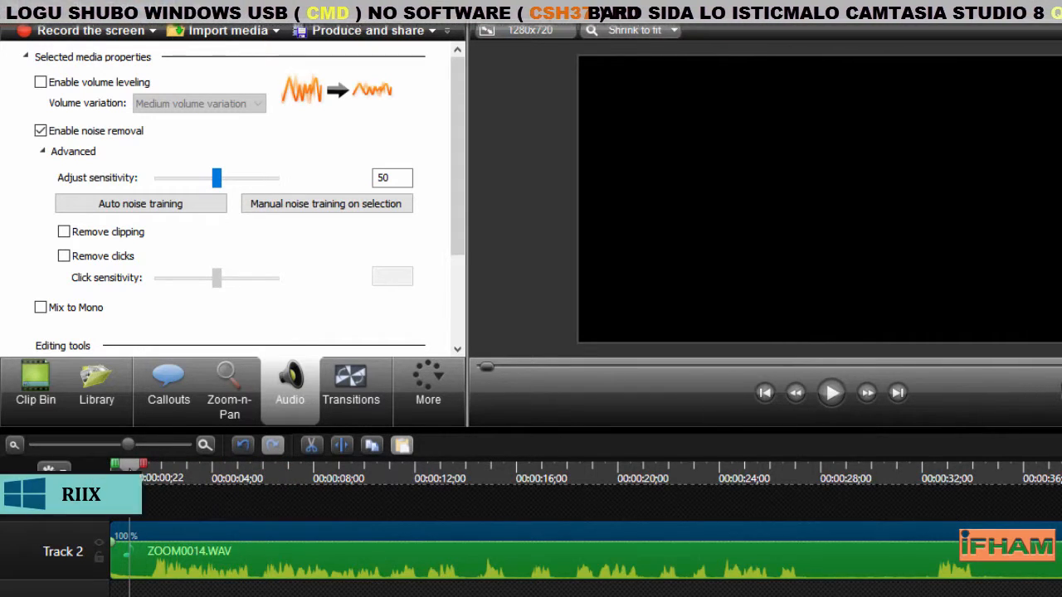
# Turn noise removal off to replay the opening seconds for comparison, and return the playhead to the start.
pyautogui.click(40, 131)
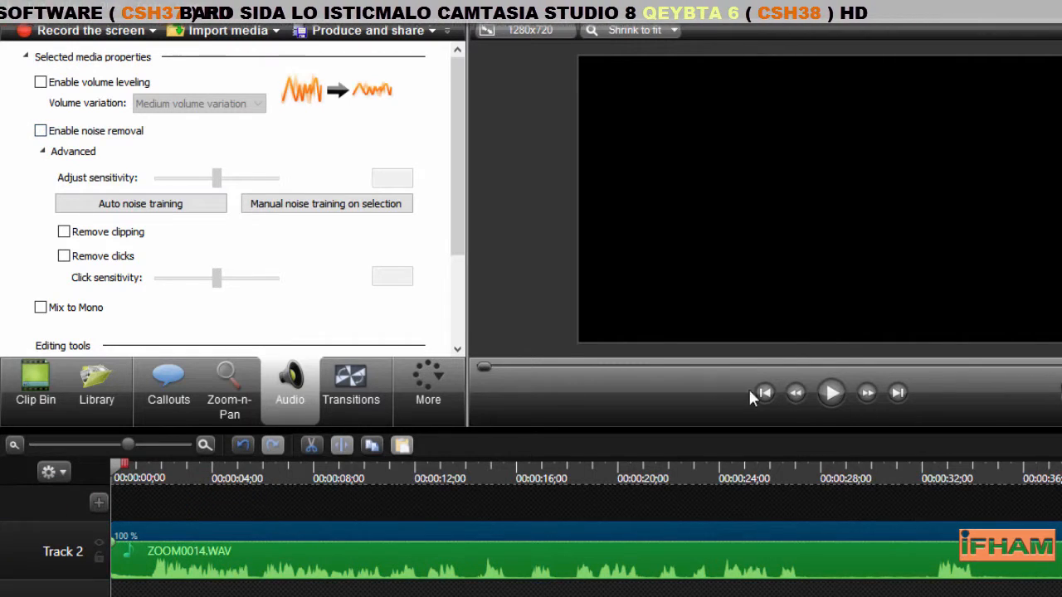
pyautogui.click(839, 395)
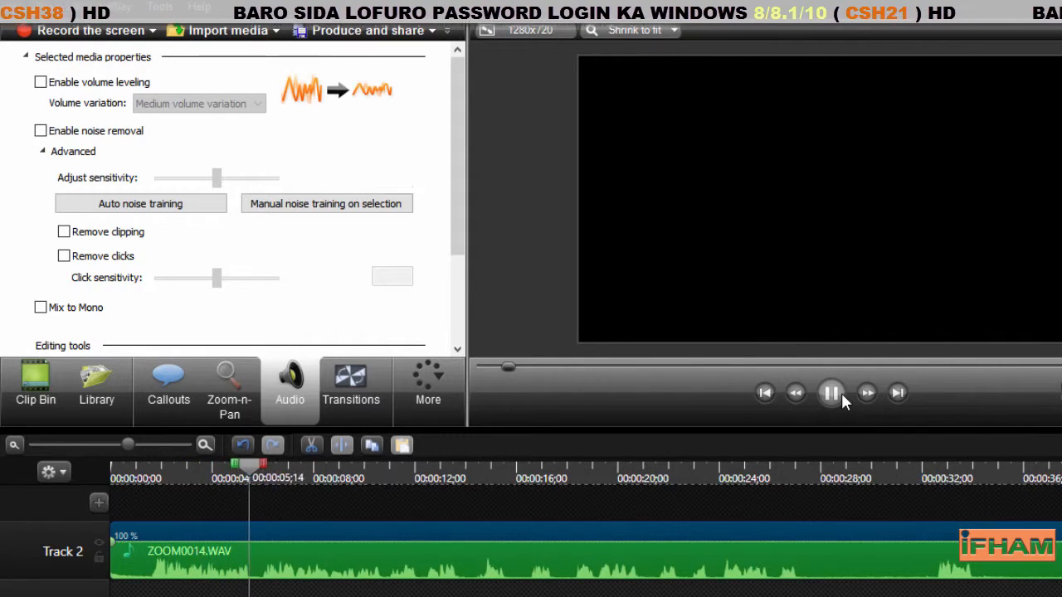
pyautogui.click(842, 395)
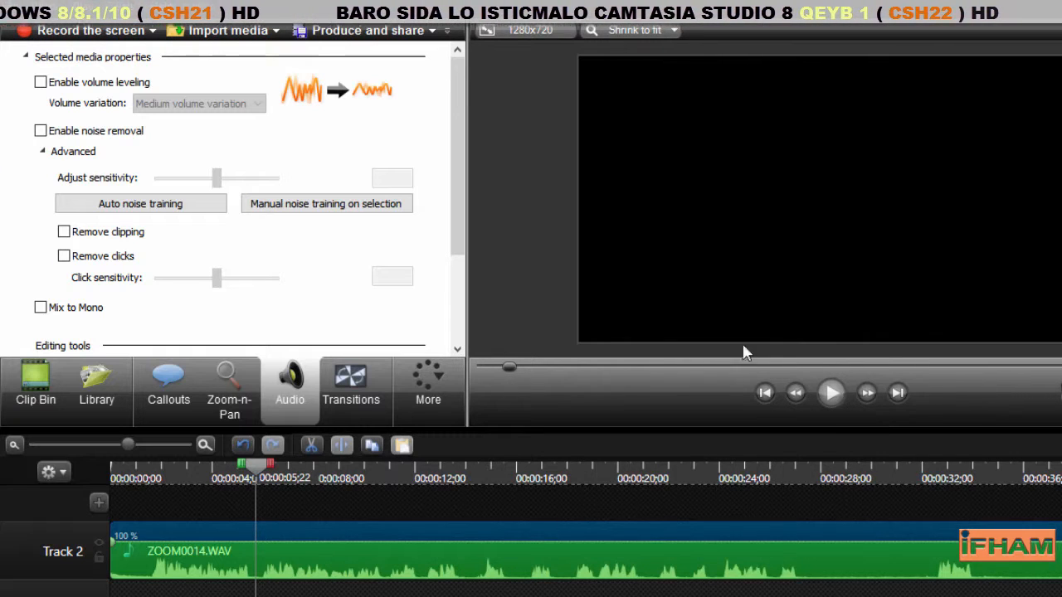
pyautogui.click(40, 130)
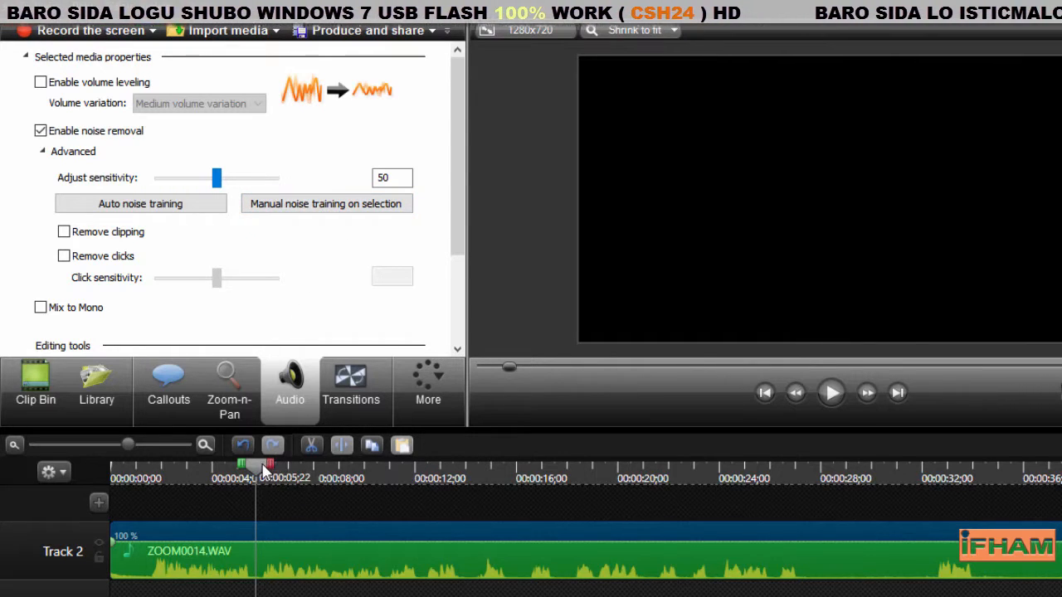
pyautogui.moveTo(264, 471); pyautogui.dragTo(120, 472)
pyautogui.click(41, 131)
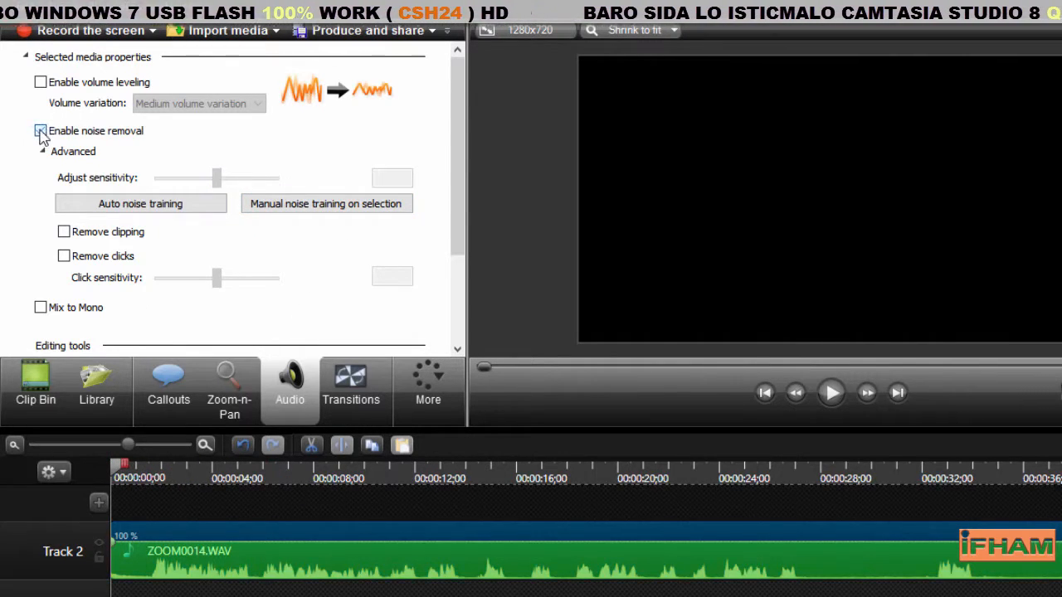
# Run manual noise training on the clip's opening silence from 00:00:00;00 to 00:00:01;16 and play the result from the start.
pyautogui.moveTo(127, 466); pyautogui.dragTo(166, 471)
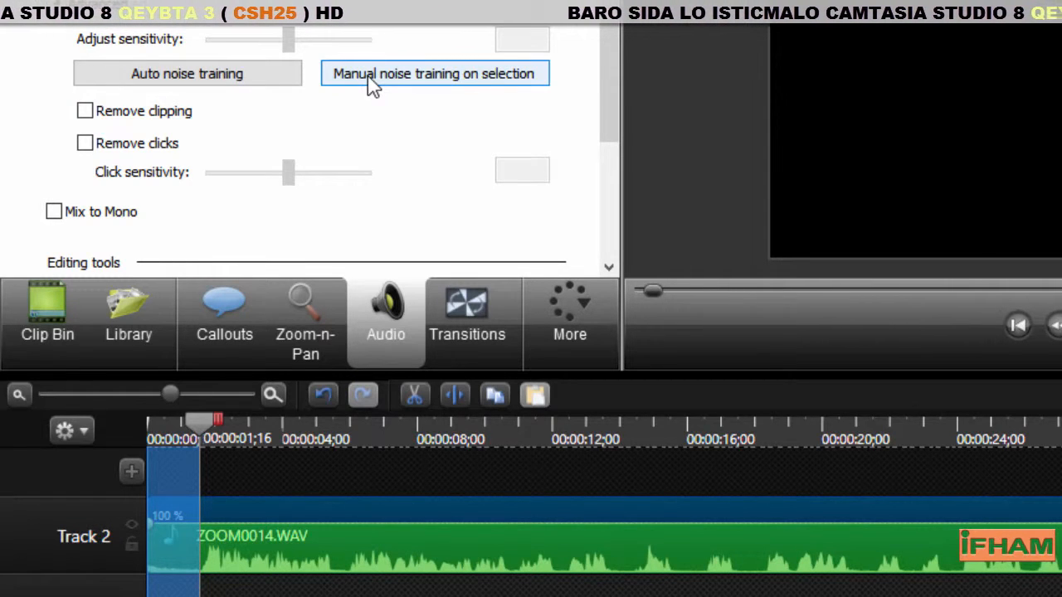
pyautogui.click(370, 81)
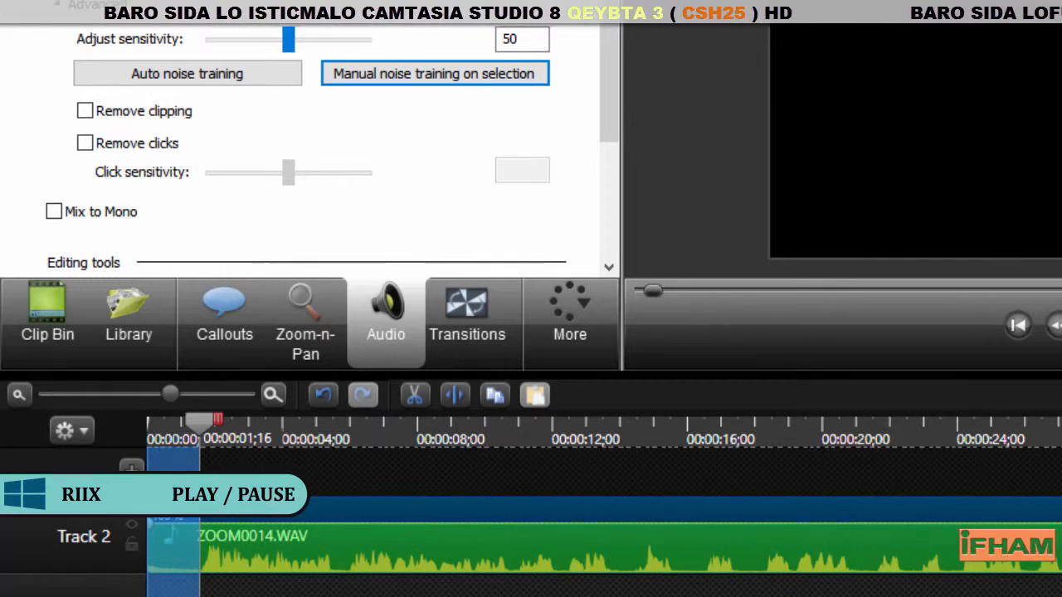
pyautogui.moveTo(200, 421); pyautogui.dragTo(113, 428)
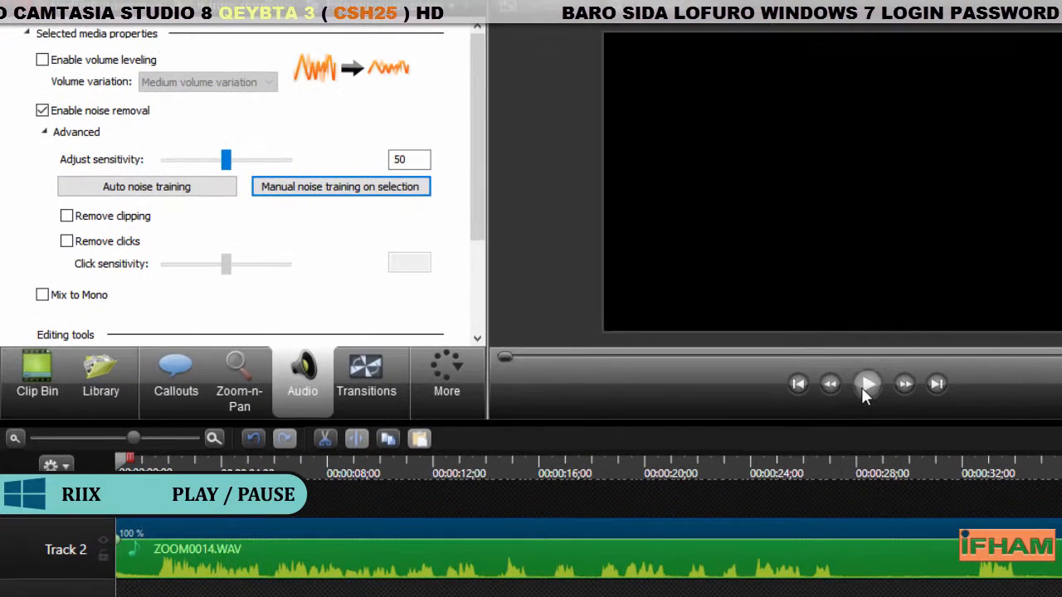
pyautogui.click(866, 385)
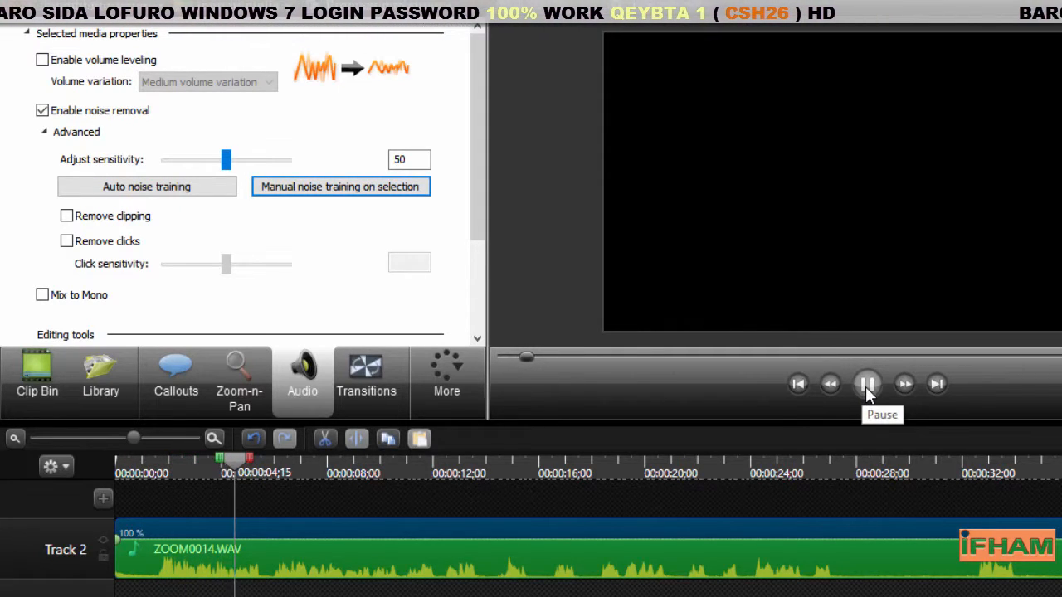
pyautogui.click(867, 387)
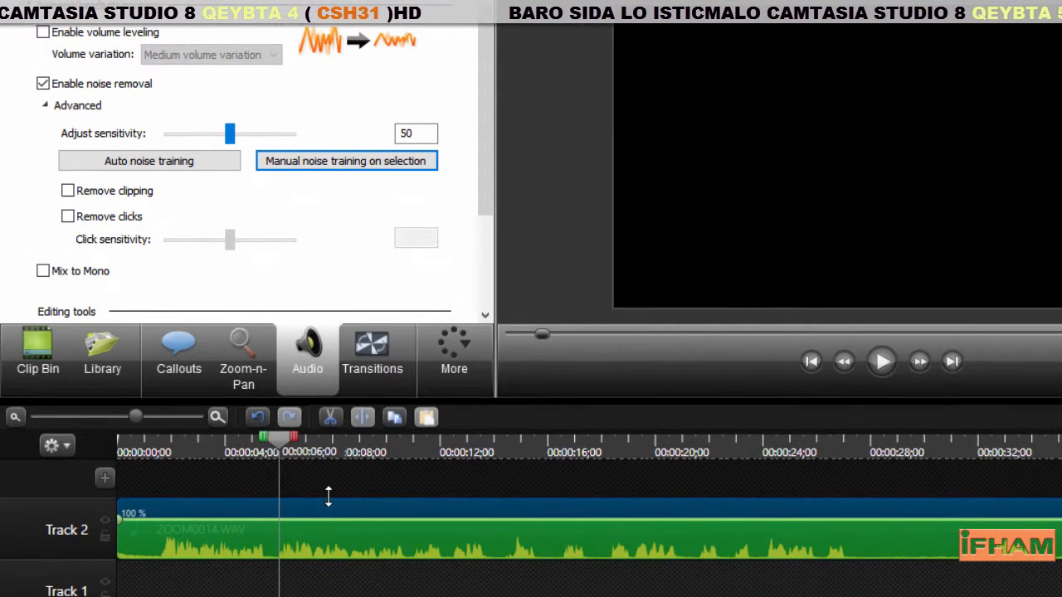
# Enable Remove clipping for the clip, bring its briefly raised volume back to 100 %, and play the result.
pyautogui.moveTo(329, 495)
pyautogui.mouseDown()
pyautogui.moveTo(325, 506)
pyautogui.moveTo(325, 496)
pyautogui.mouseUp()
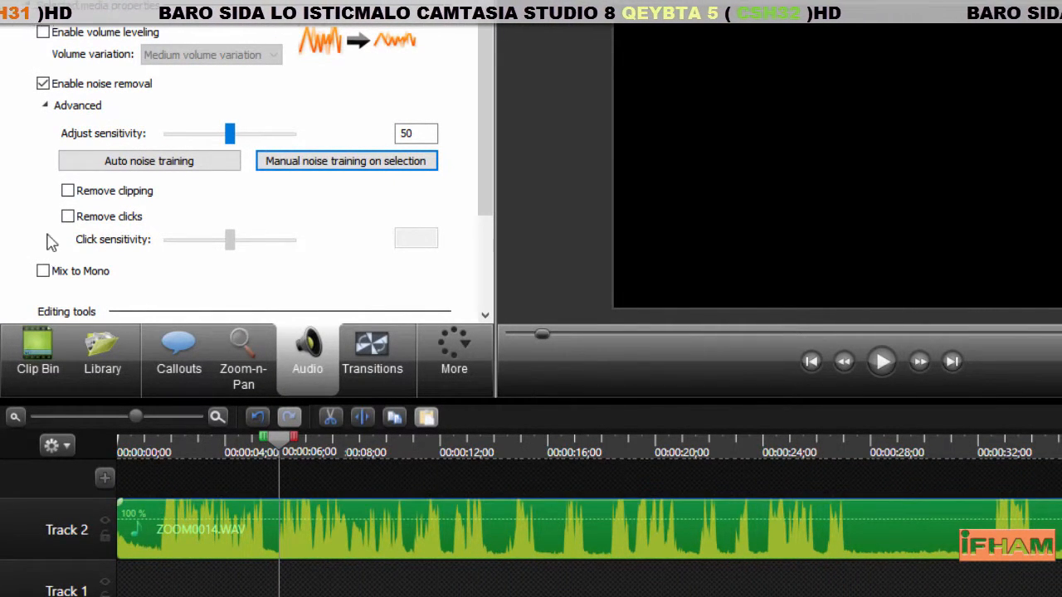
pyautogui.click(69, 193)
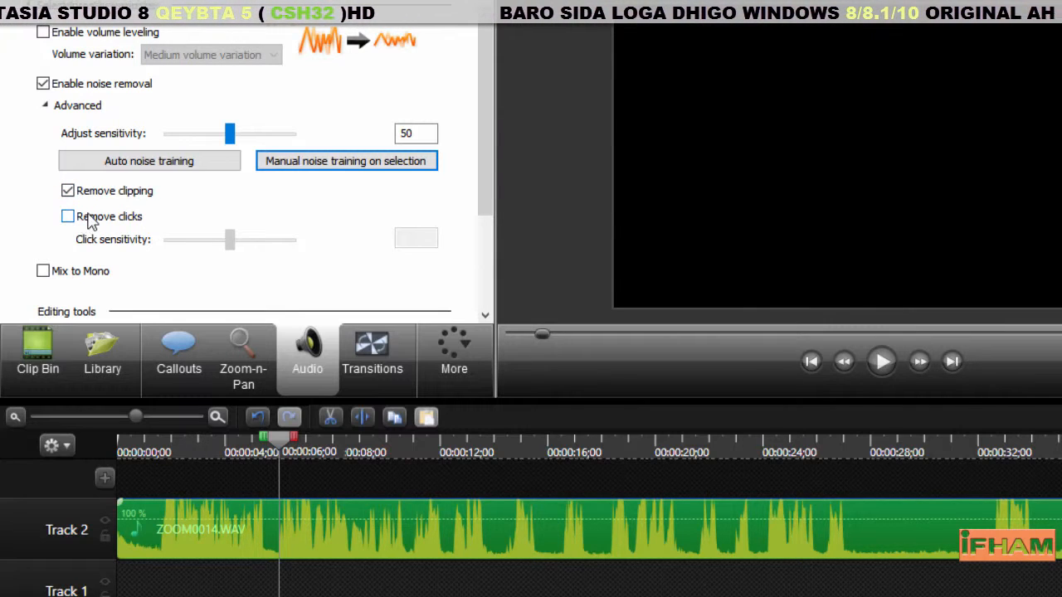
pyautogui.moveTo(456, 498); pyautogui.dragTo(455, 520)
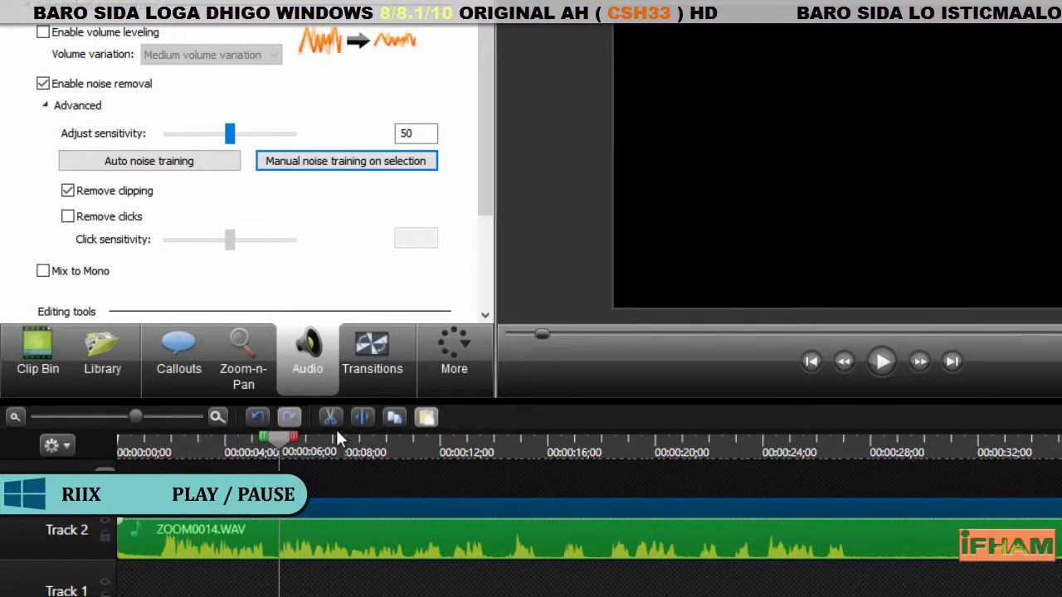
pyautogui.click(882, 362)
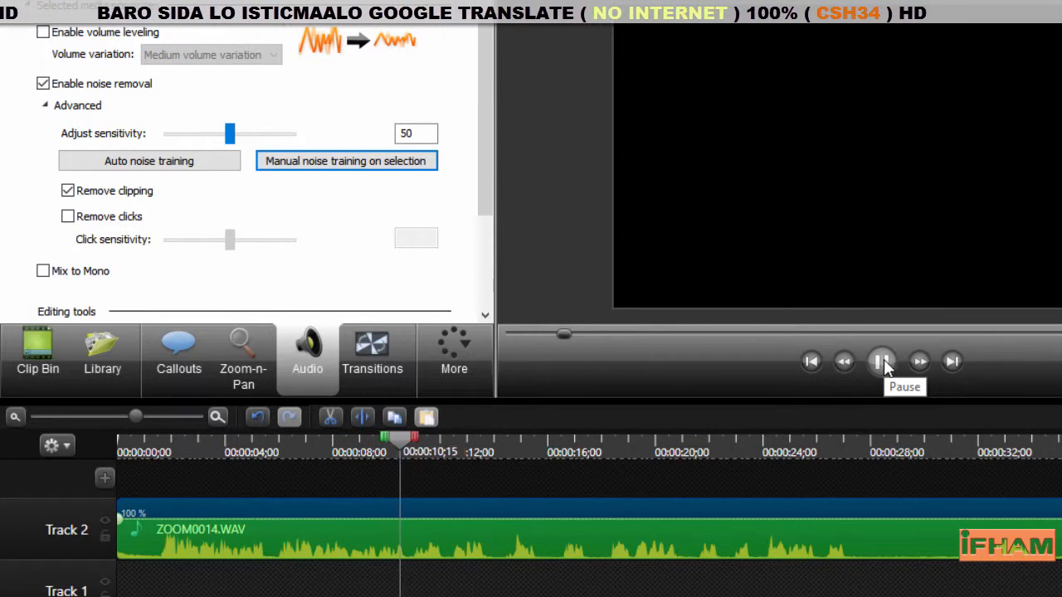
pyautogui.click(884, 360)
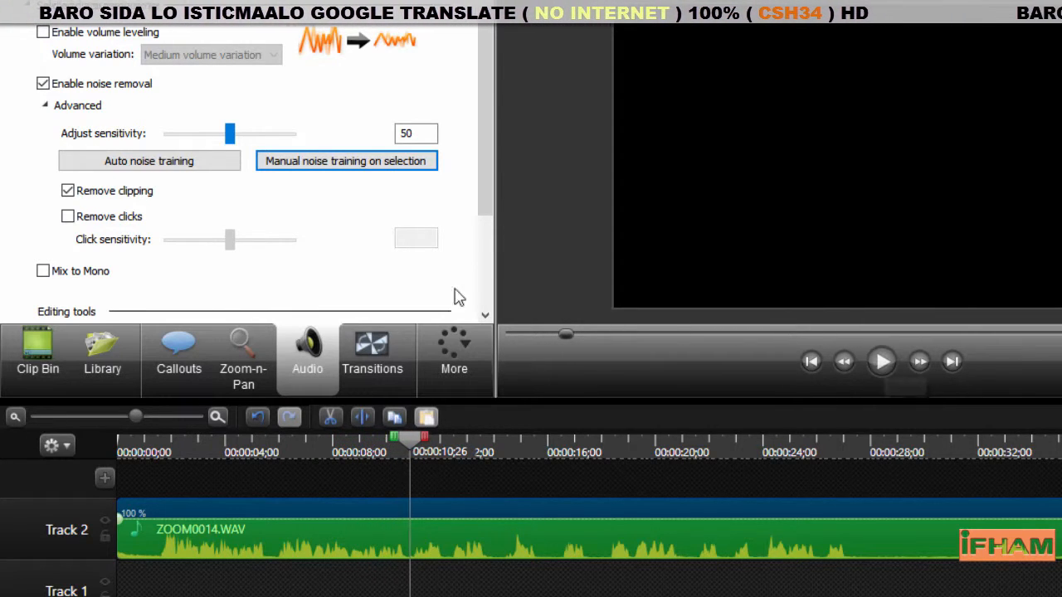
# Enable Remove clicks with a click sensitivity of 52, disable Remove clipping, and play the clip to hear the result.
pyautogui.click(68, 219)
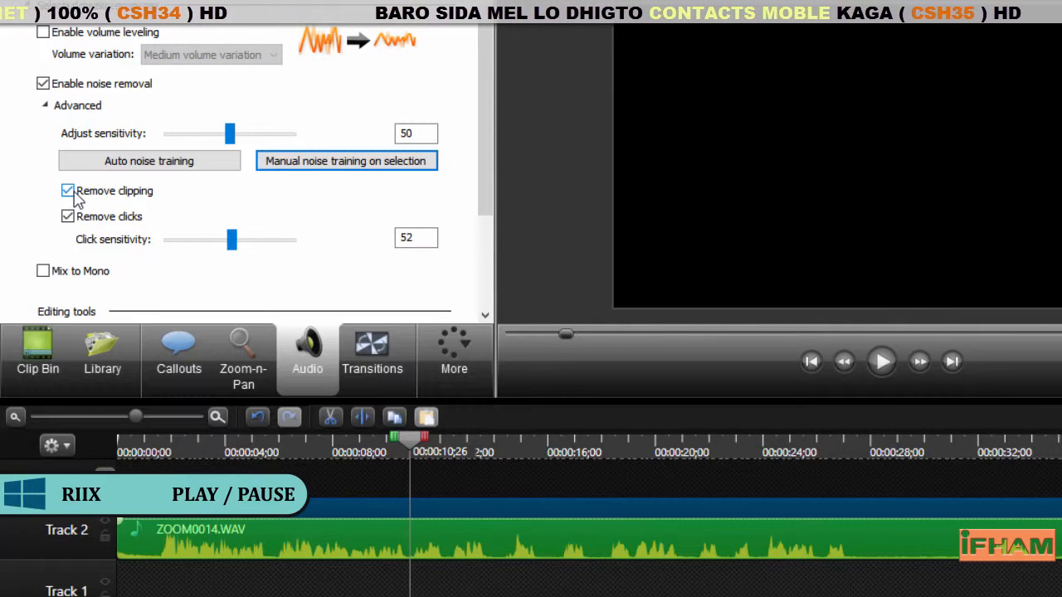
pyautogui.click(70, 192)
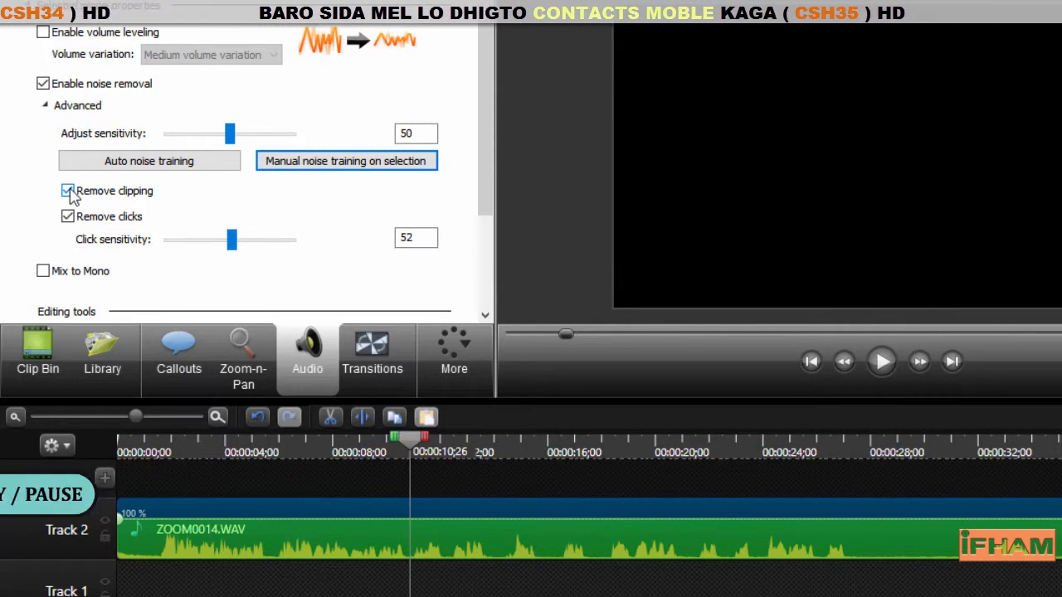
pyautogui.click(884, 362)
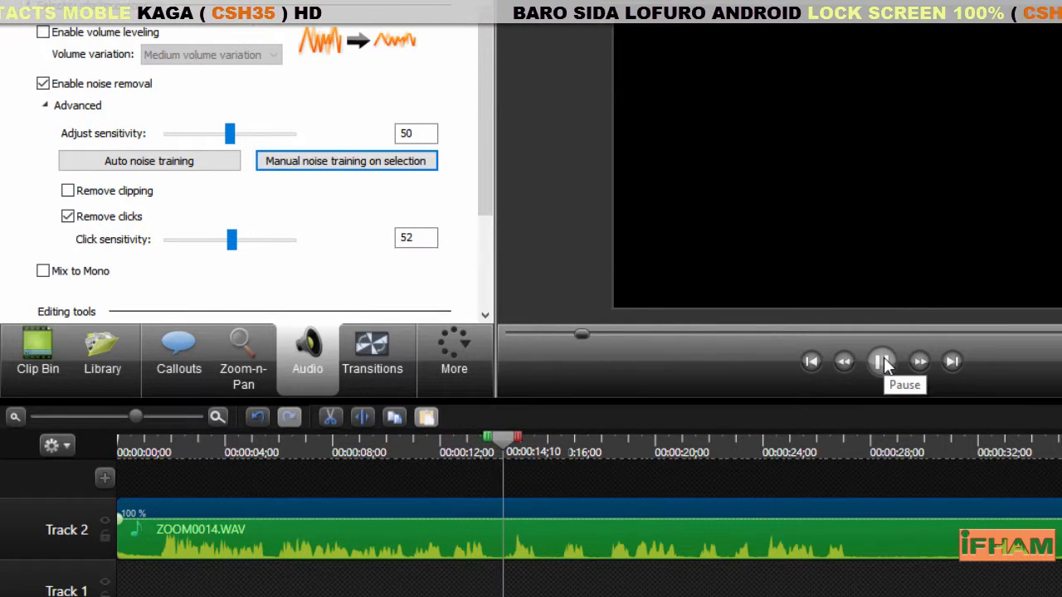
pyautogui.click(884, 363)
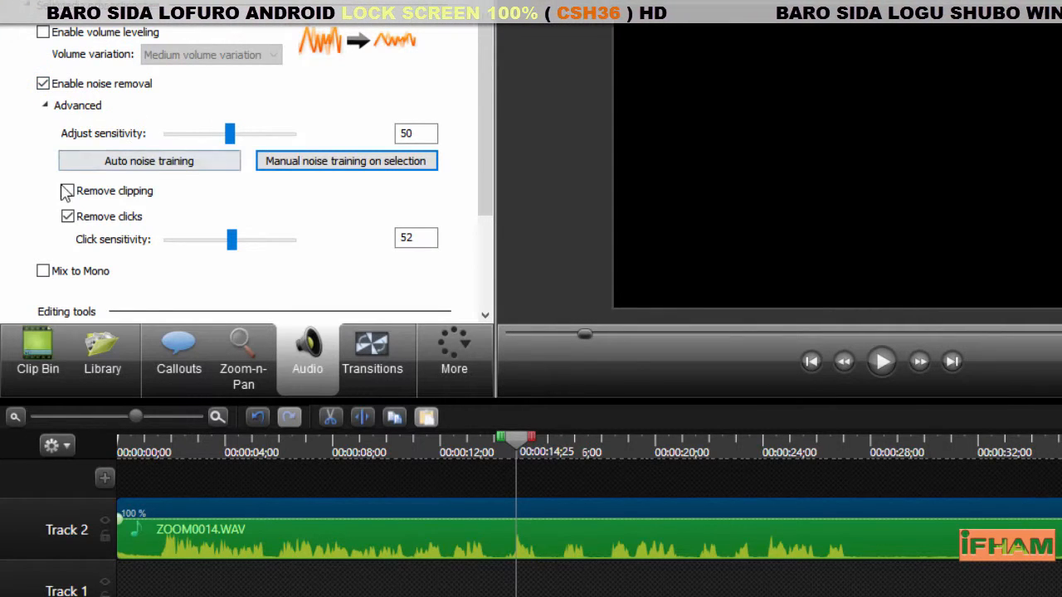
# Disable Remove clicks, set the noise removal sensitivity to 56, and play the clip for a few seconds.
pyautogui.click(68, 215)
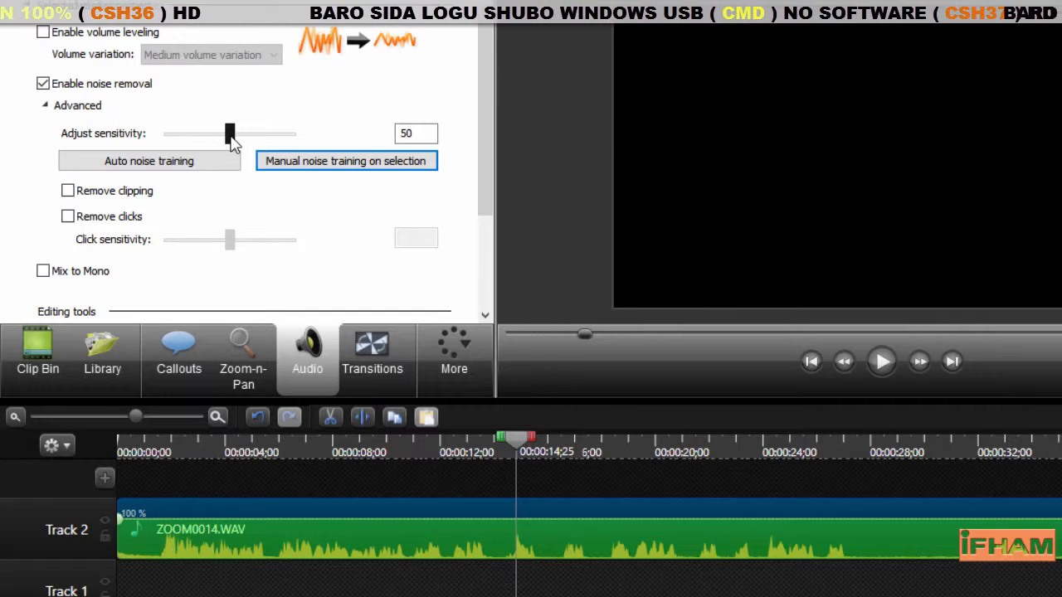
pyautogui.moveTo(233, 143); pyautogui.dragTo(238, 139)
pyautogui.click(882, 361)
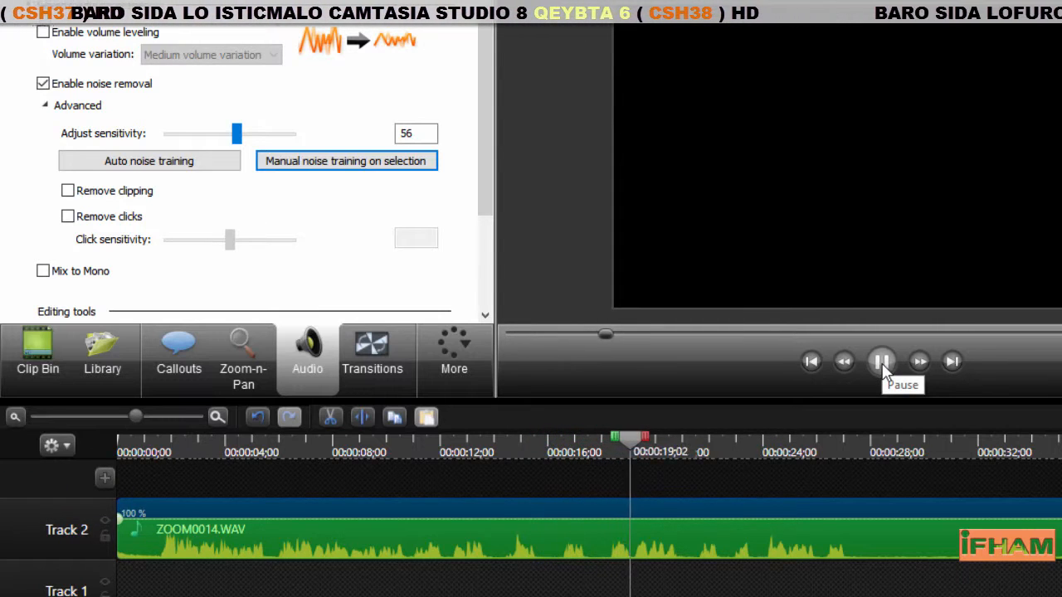
pyautogui.click(882, 362)
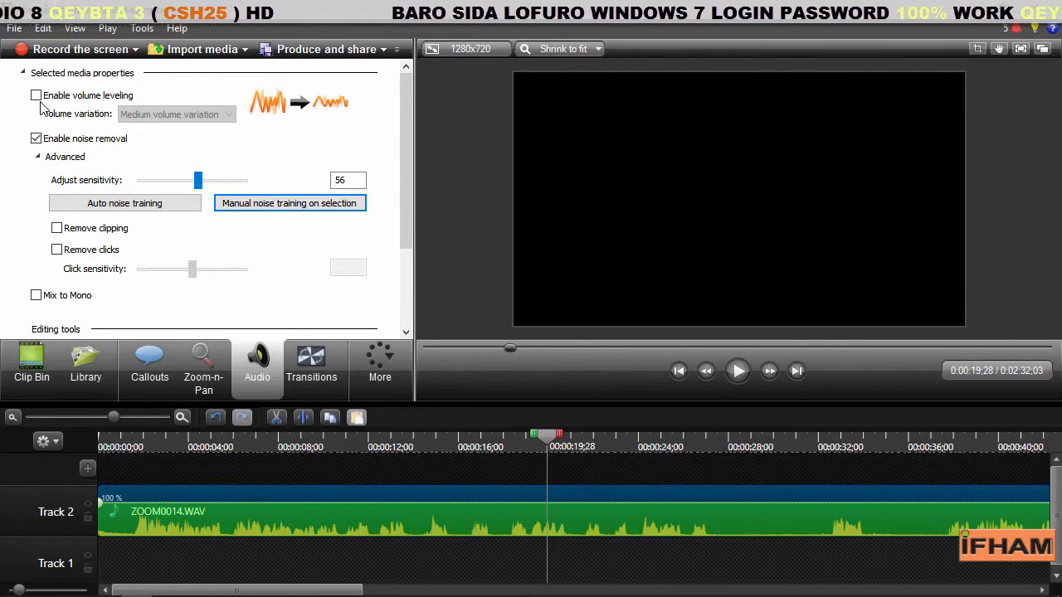
# Turn off noise removal and enable volume leveling with Low volume variation for the clip.
pyautogui.click(36, 139)
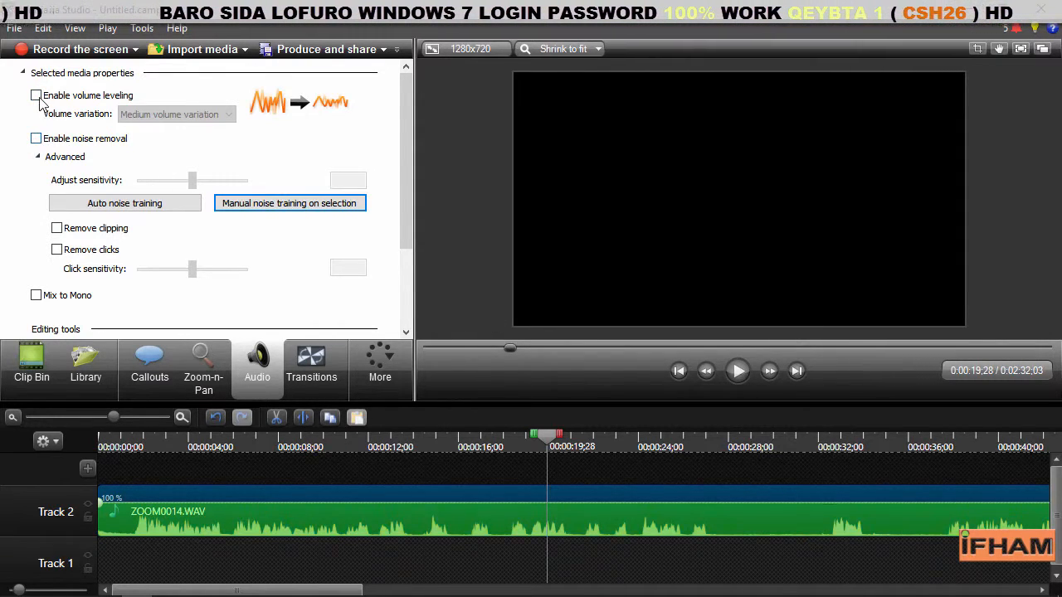
pyautogui.click(36, 96)
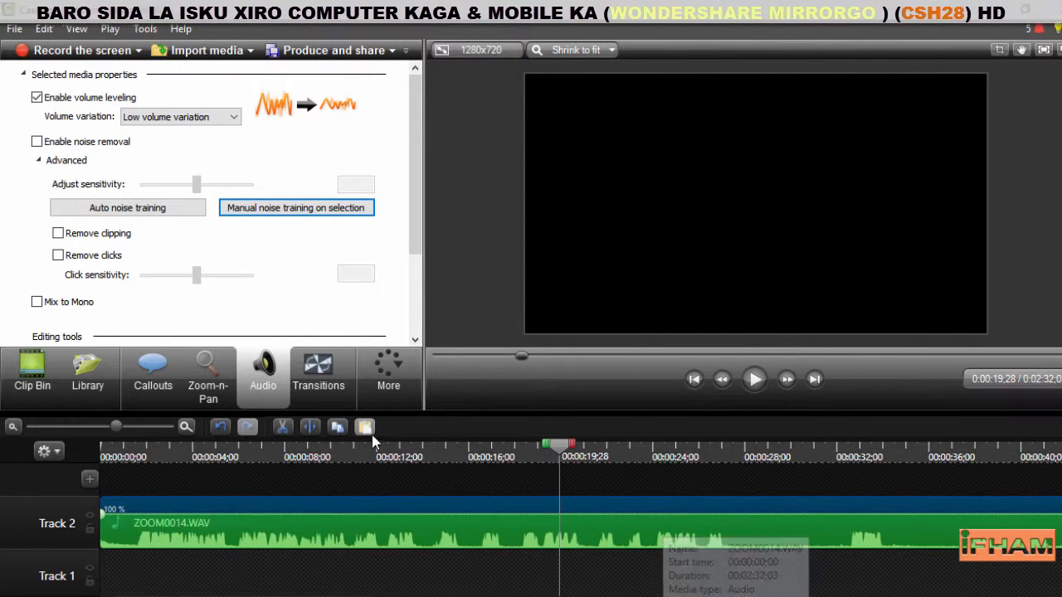
# Split the ZOOM0014.WAV clip at 00:00:19;28 and again at 00:00:29;13.
pyautogui.click(311, 428)
pyautogui.click(780, 468)
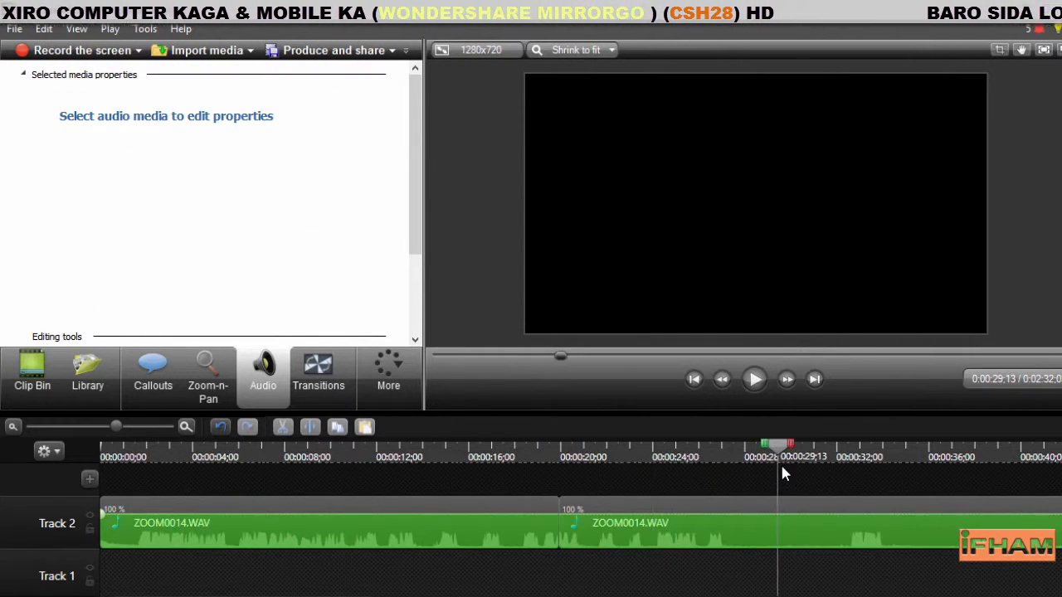
pyautogui.click(677, 531)
pyautogui.click(309, 427)
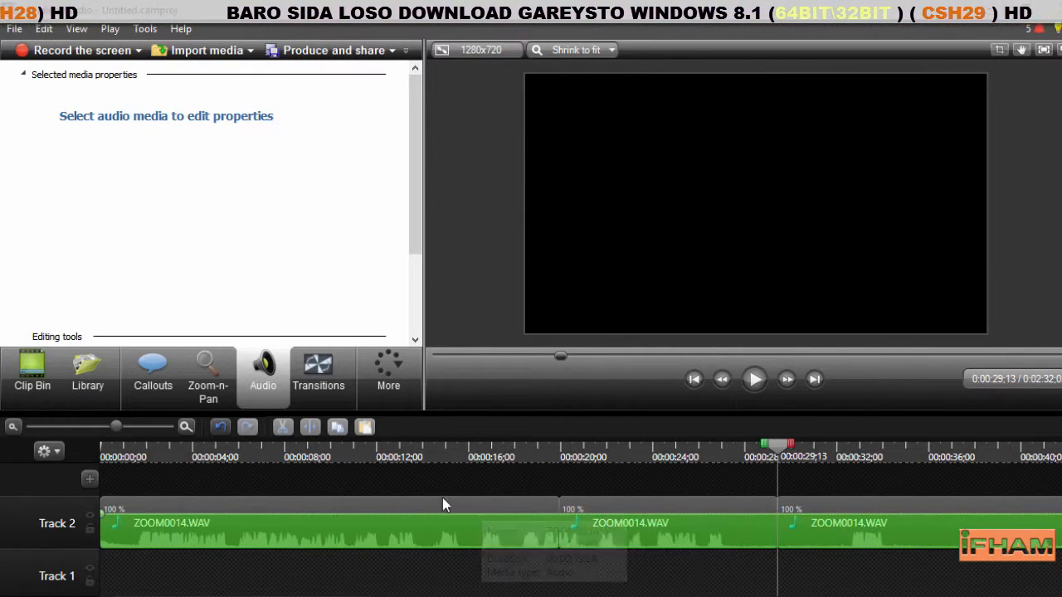
# Select all three pieces of the ZOOM0014.WAV clip on Track 2.
pyautogui.moveTo(427, 484); pyautogui.dragTo(825, 522)
pyautogui.click(727, 477)
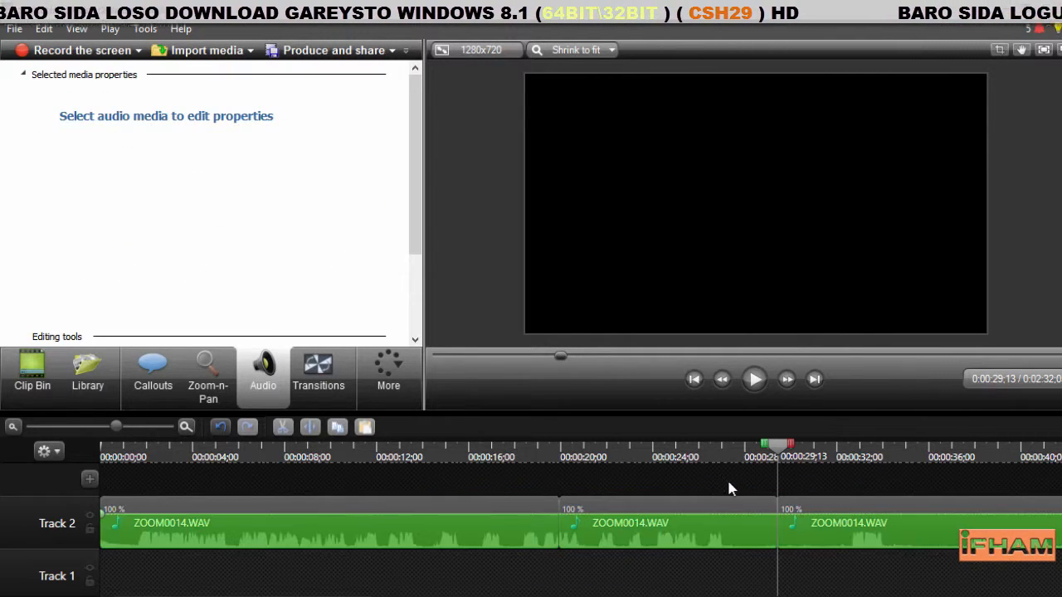
pyautogui.moveTo(459, 488); pyautogui.dragTo(830, 528)
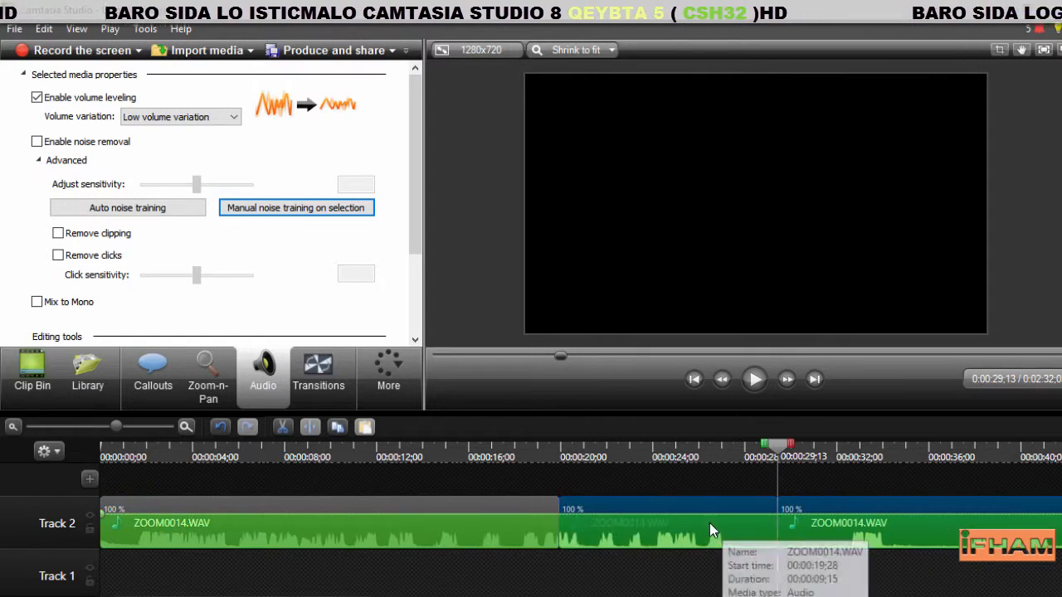
pyautogui.rightClick(517, 530)
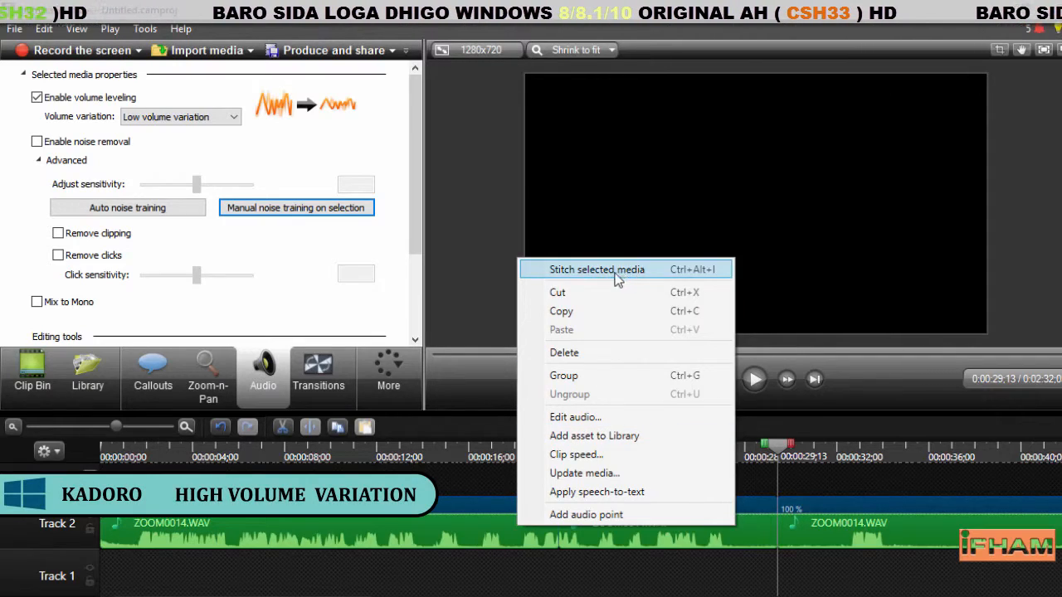
pyautogui.click(457, 187)
# Set the volume variation of the selected pieces to High volume variation and play the audio from the start.
pyautogui.click(170, 114)
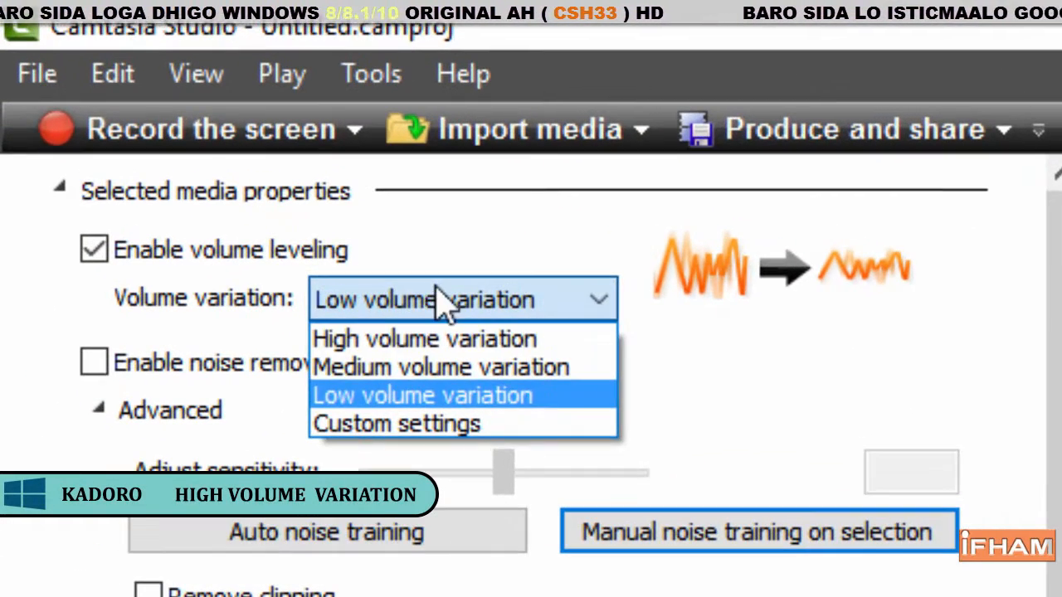
pyautogui.click(511, 339)
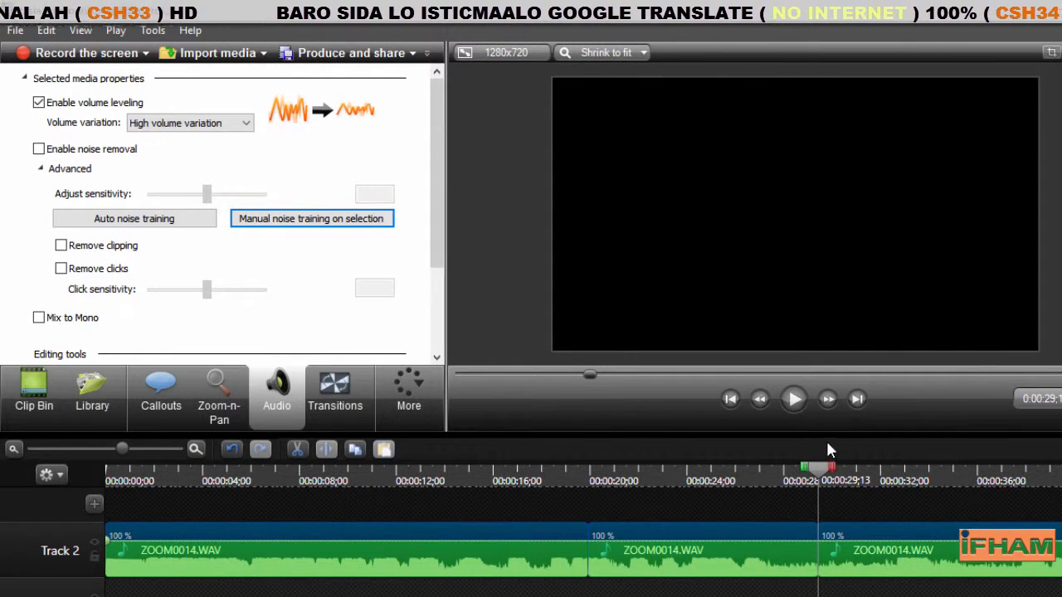
pyautogui.moveTo(815, 469); pyautogui.dragTo(29, 505)
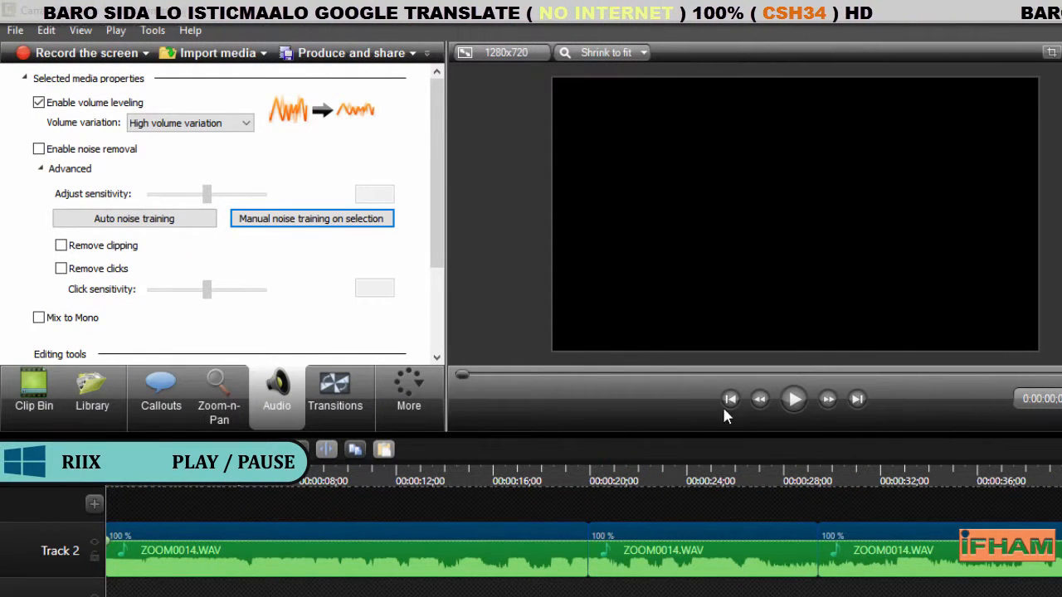
pyautogui.click(793, 400)
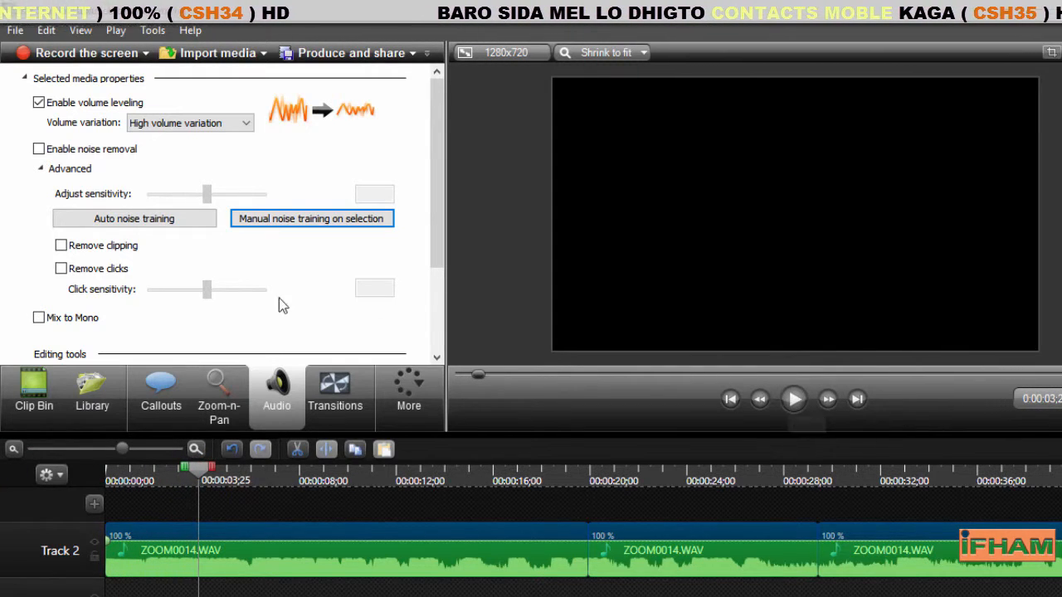
# Enable noise removal alongside volume leveling for the selected pieces and listen to the combined effect.
pyautogui.click(38, 149)
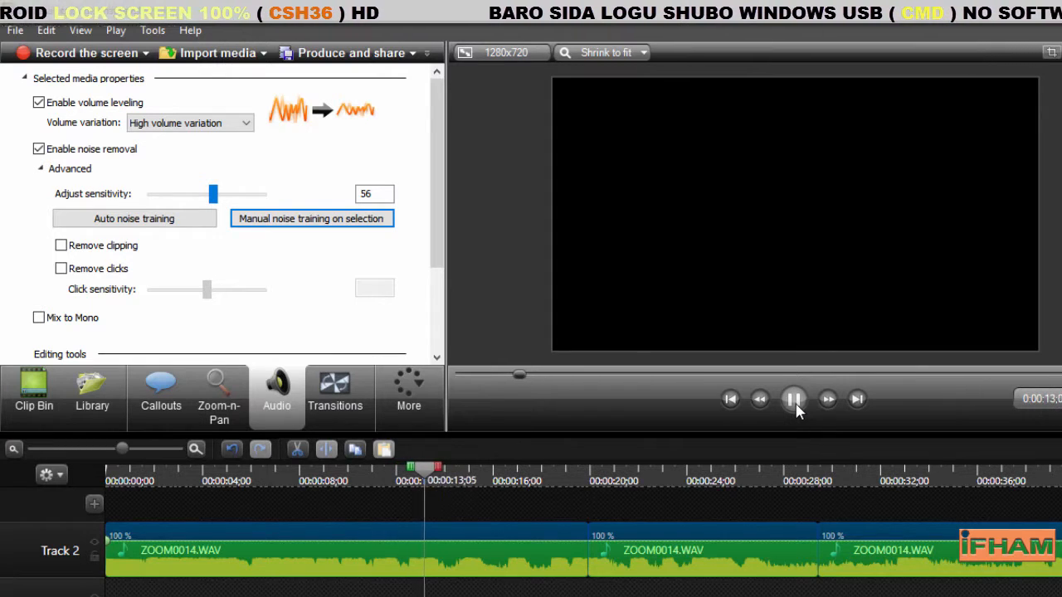
pyautogui.click(796, 405)
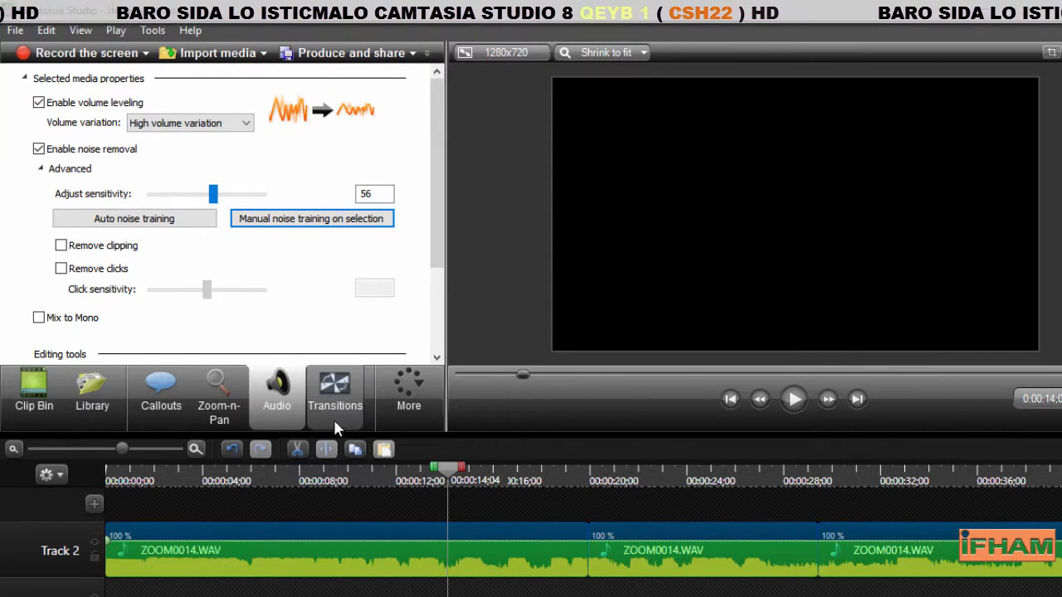
# Set the volume variation of the selected pieces to Medium volume variation.
pyautogui.click(215, 124)
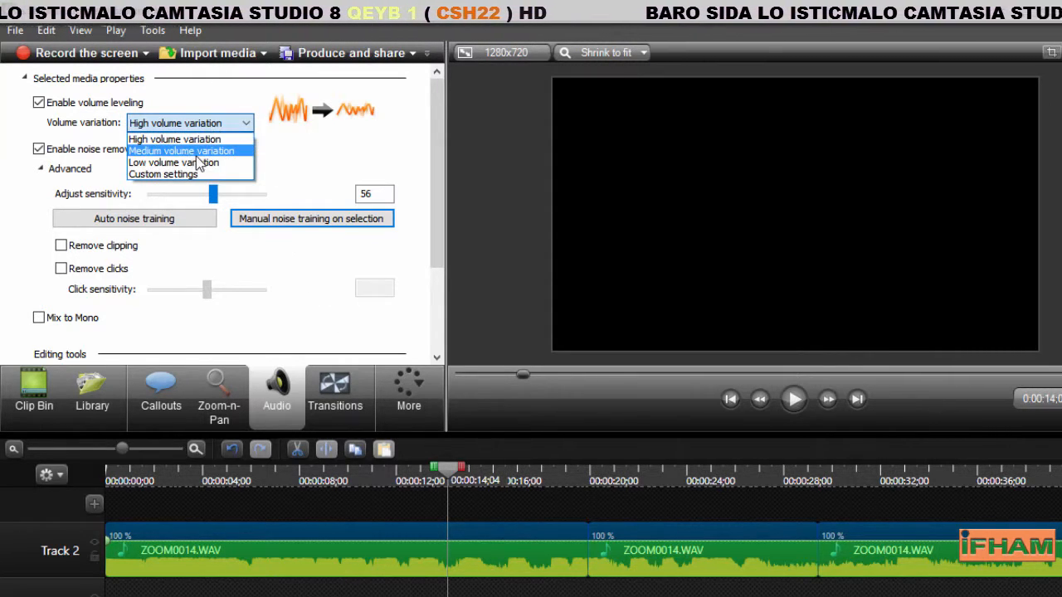
pyautogui.click(206, 151)
pyautogui.click(208, 125)
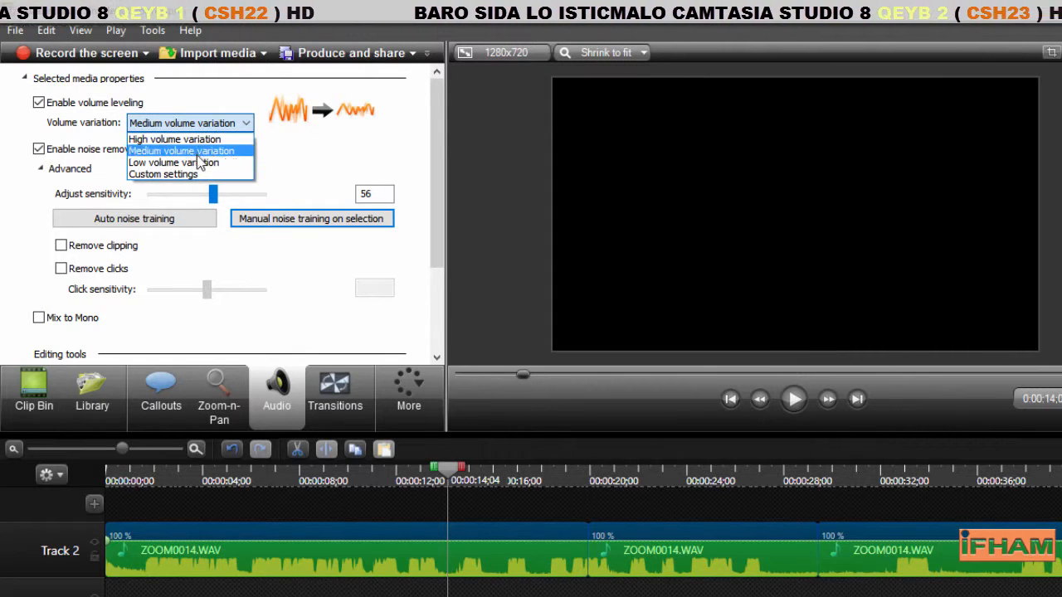
pyautogui.click(302, 139)
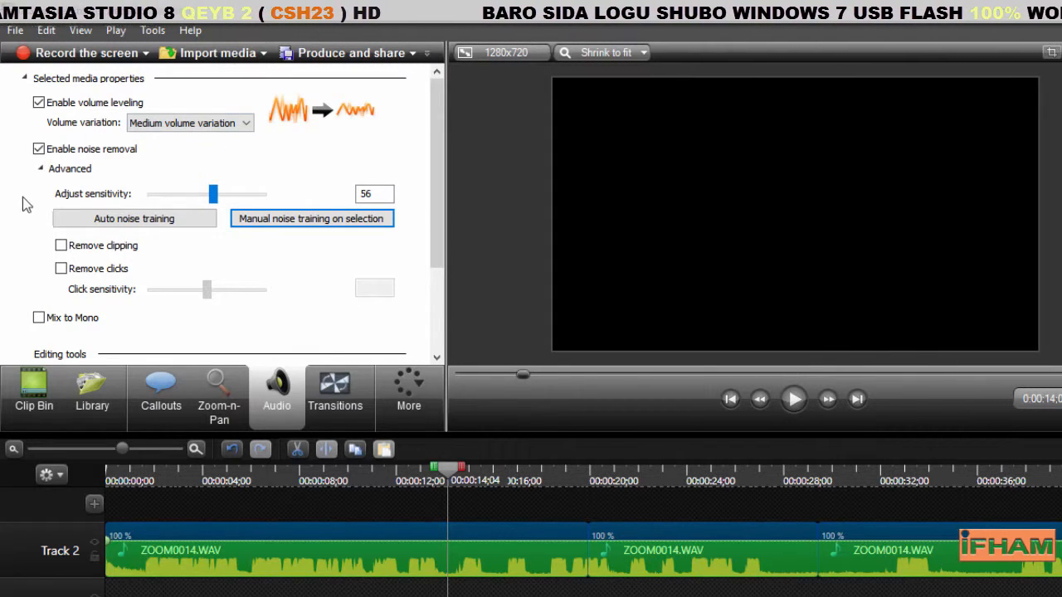
pyautogui.moveTo(437, 194); pyautogui.dragTo(427, 215)
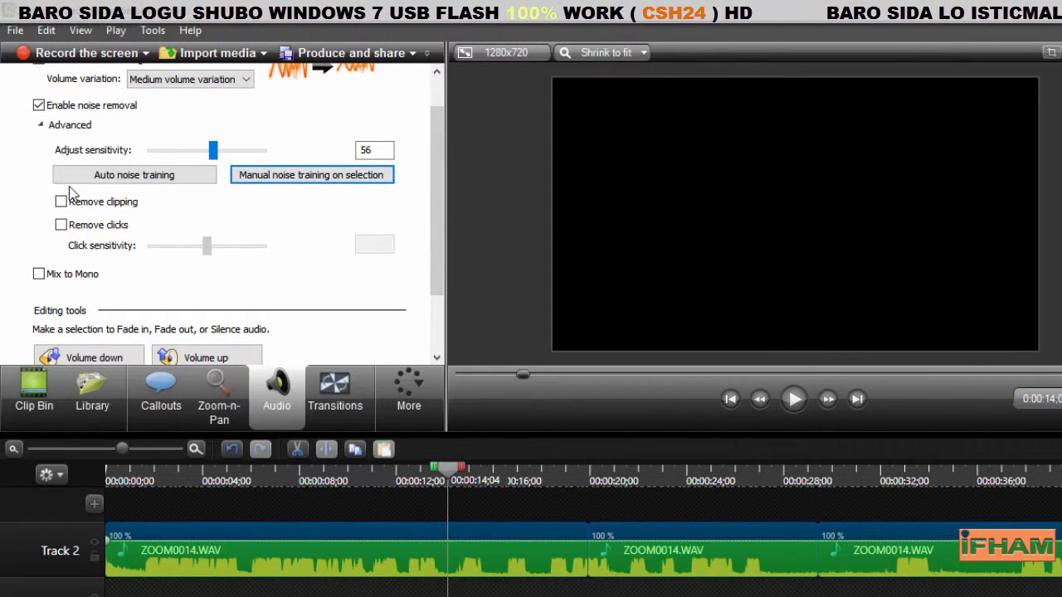
pyautogui.click(41, 124)
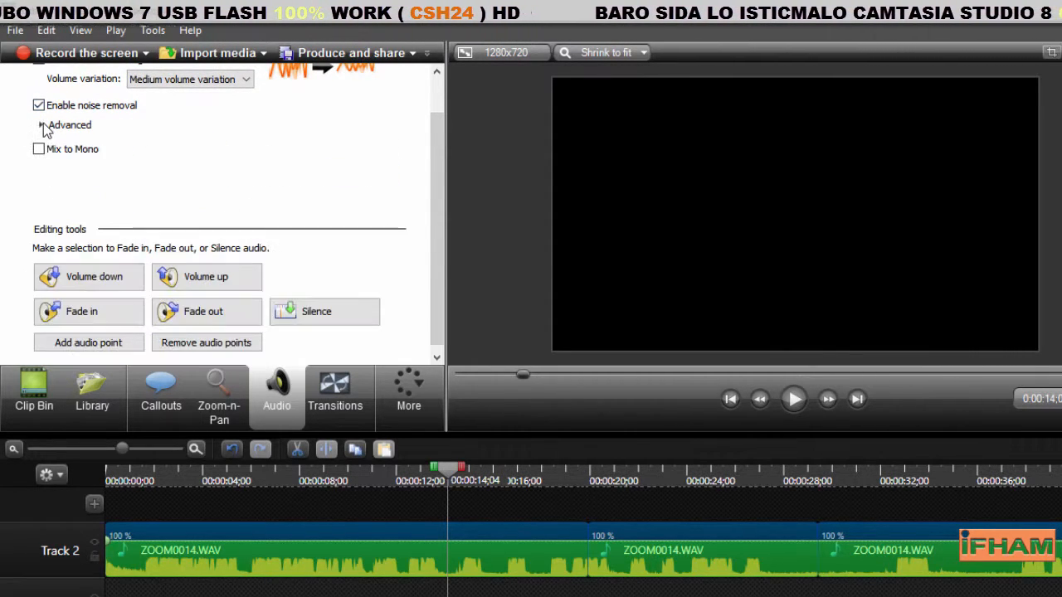
pyautogui.click(41, 125)
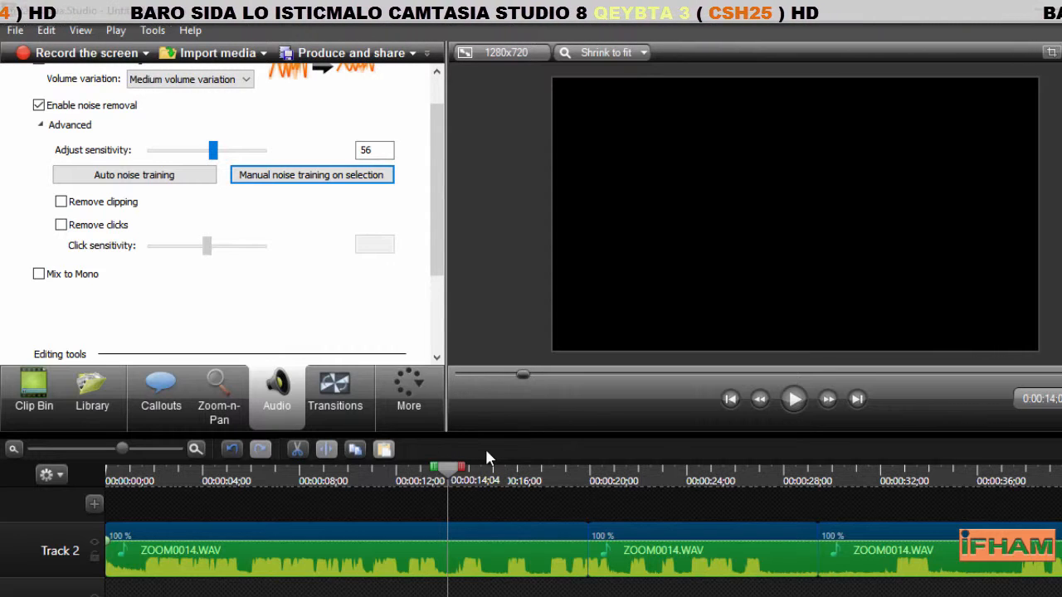
pyautogui.moveTo(436, 229); pyautogui.dragTo(437, 200)
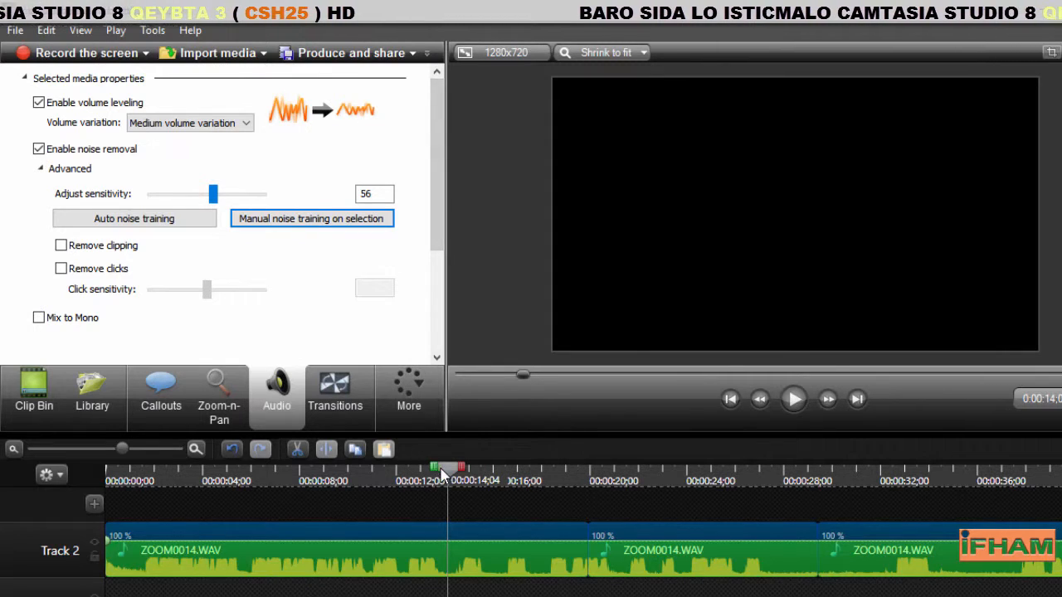
# Turn off noise removal and volume leveling, return the playhead to the start, and play the opening second of the unprocessed audio.
pyautogui.click(38, 148)
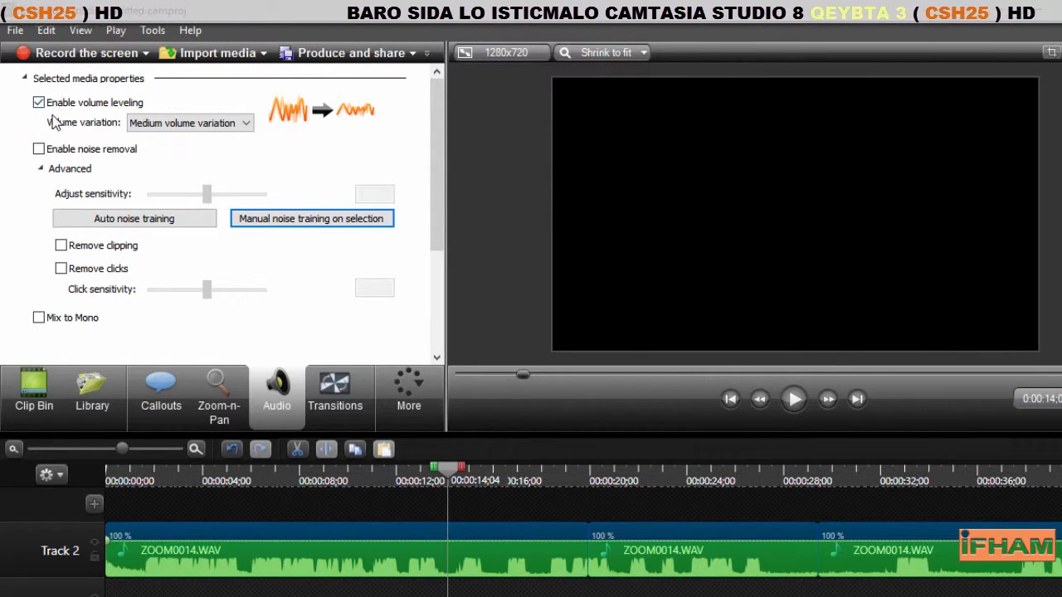
pyautogui.click(39, 104)
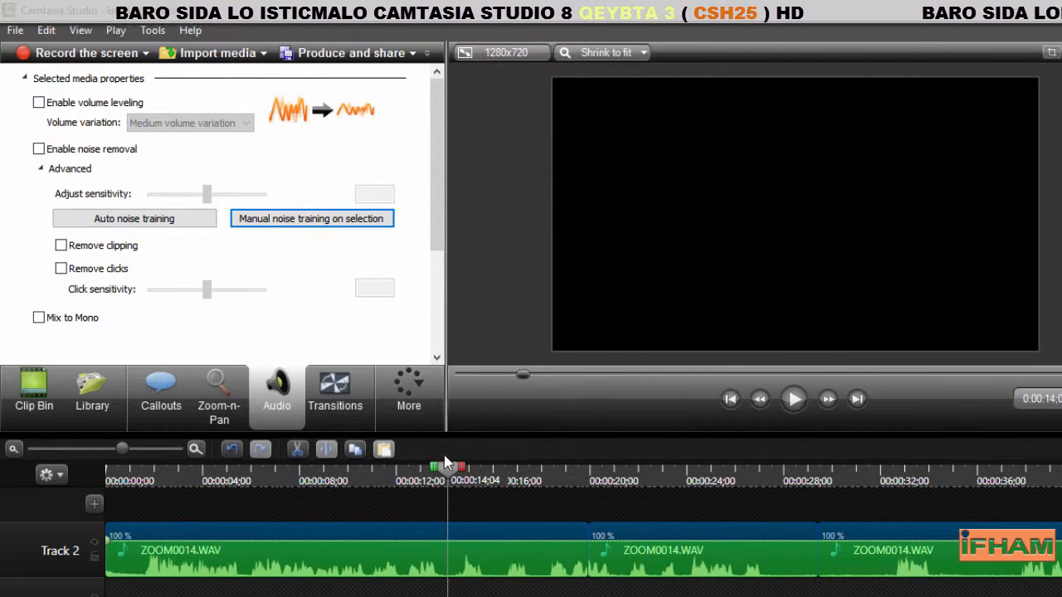
pyautogui.moveTo(434, 469)
pyautogui.mouseDown()
pyautogui.moveTo(68, 482)
pyautogui.moveTo(91, 483)
pyautogui.mouseUp()
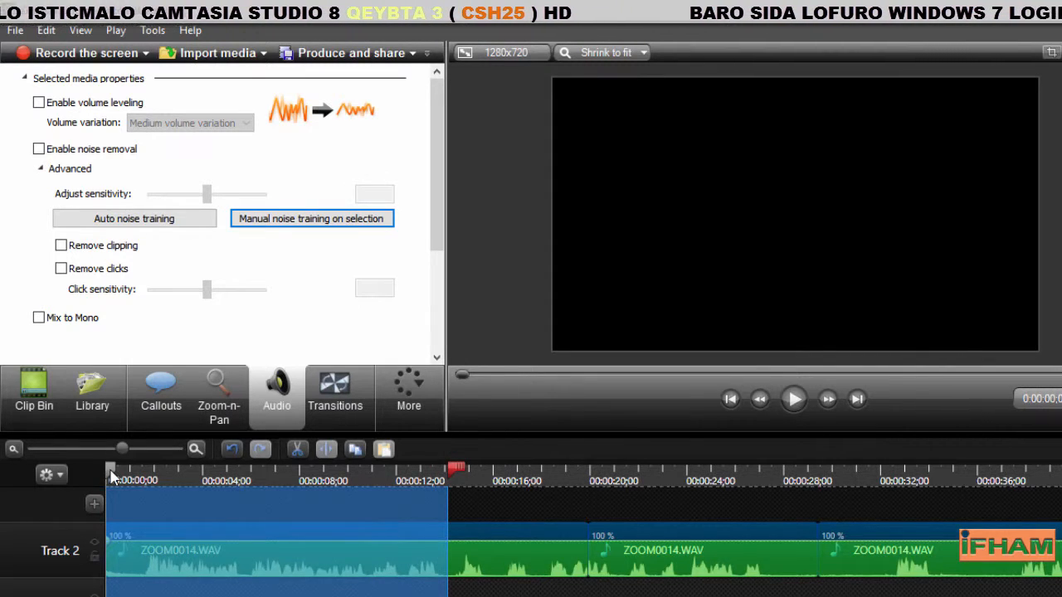
pyautogui.click(116, 471)
pyautogui.click(794, 399)
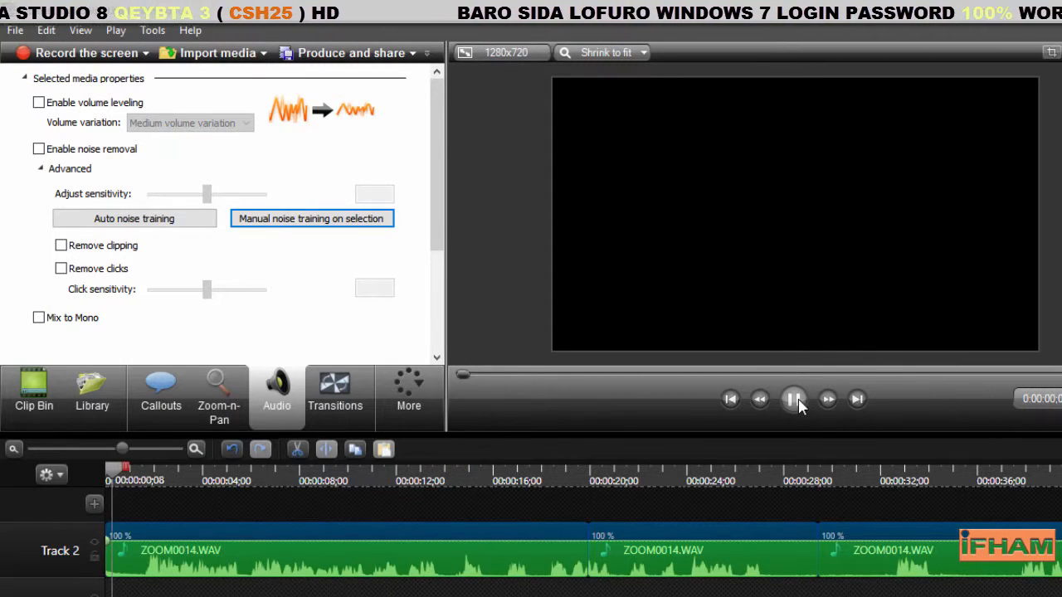
pyautogui.click(794, 399)
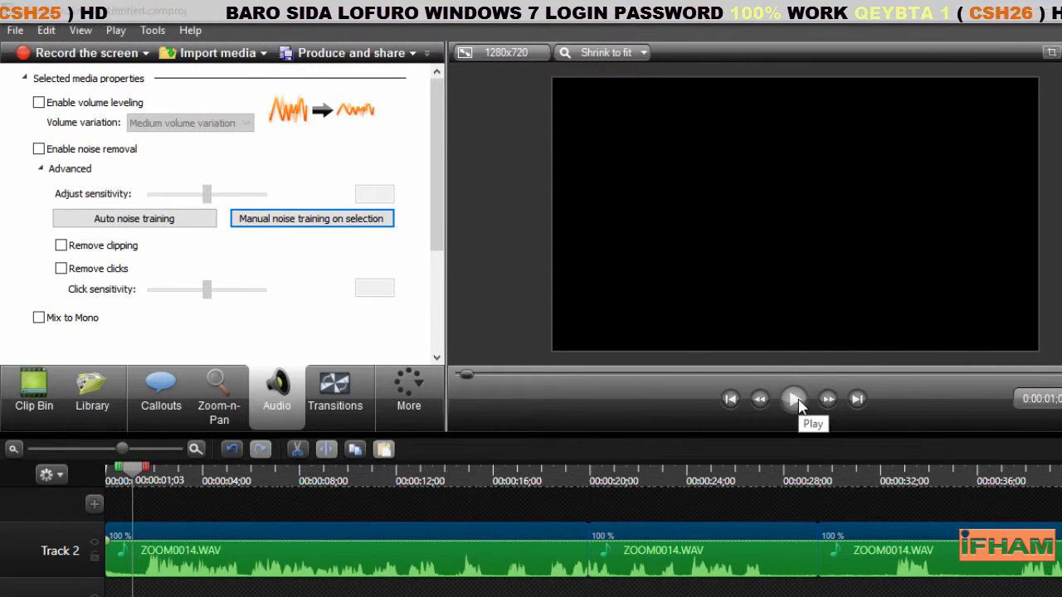